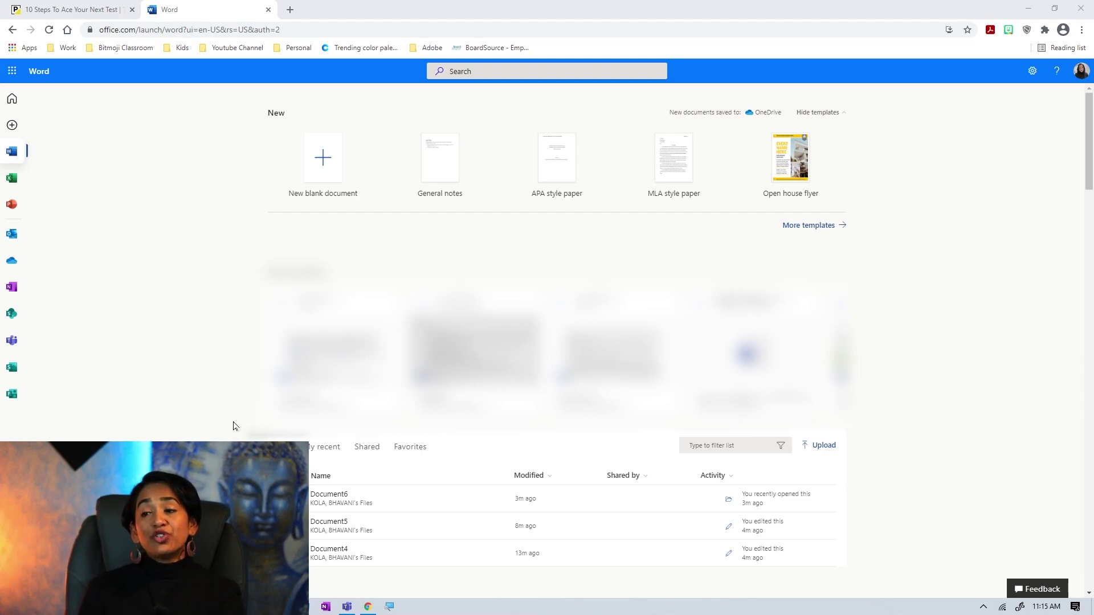
Create a new blank Word document, Document8
left_click(323, 160)
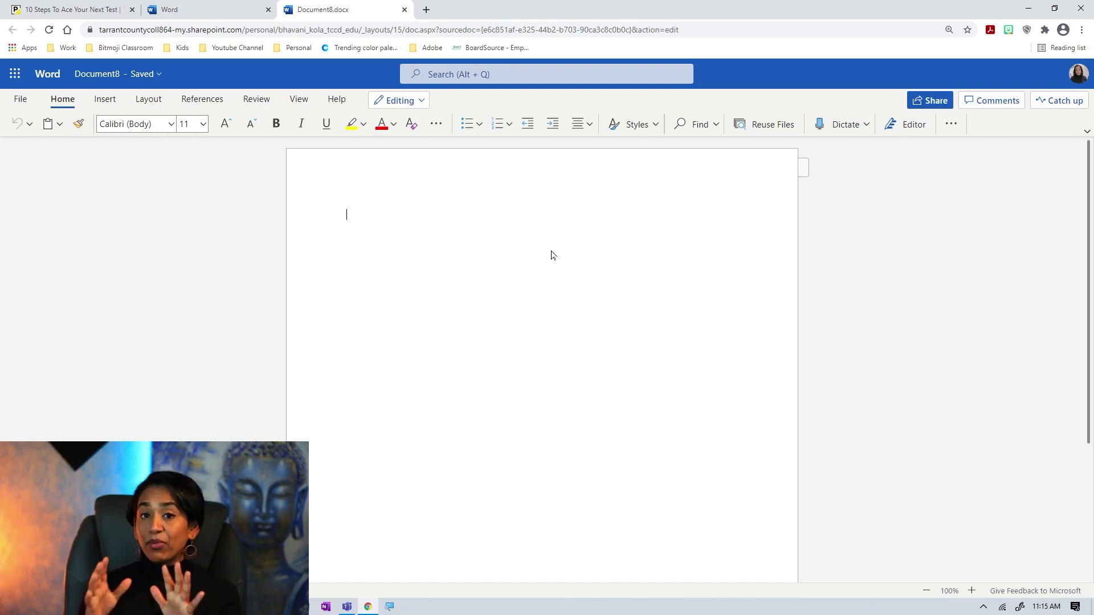
Review the Princeton Review '10 Steps To Ace Your Next Test' article, then return to Document8
left_click(68, 9)
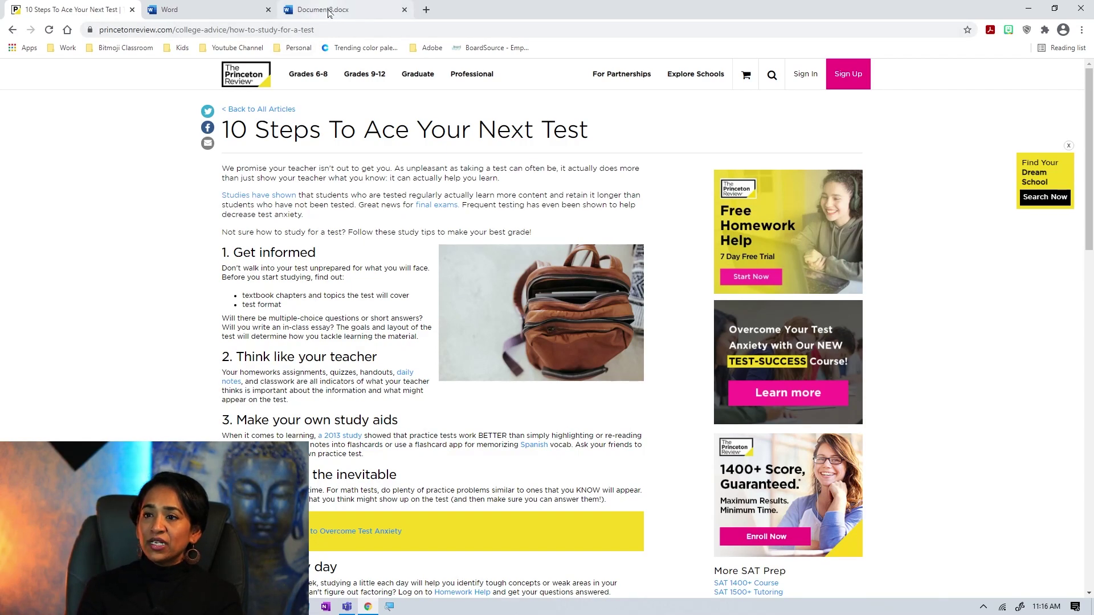
left_click(331, 11)
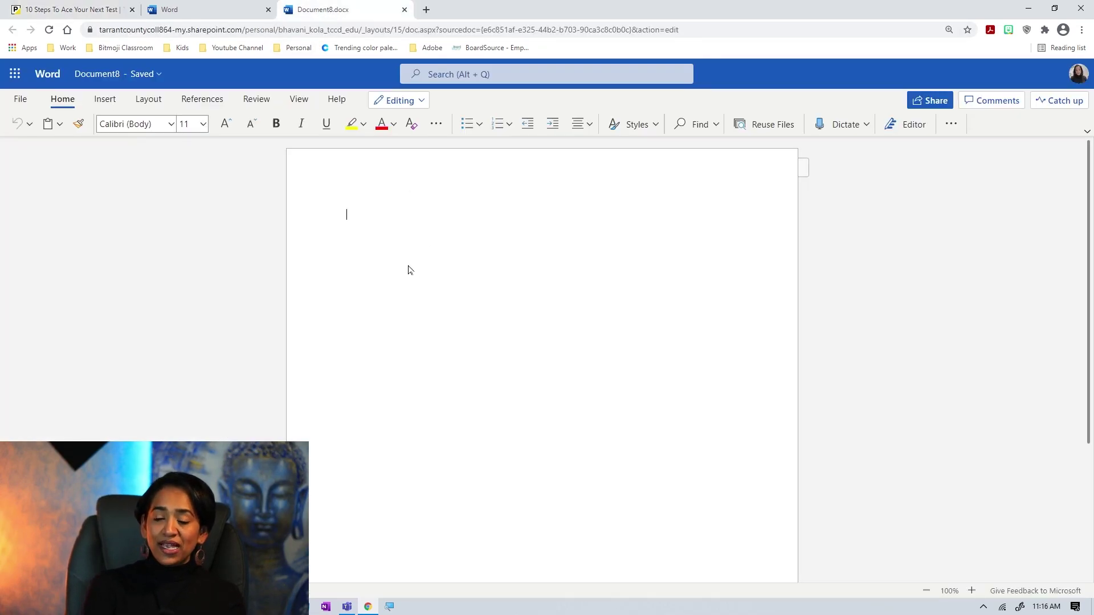
Paste the '10 Steps To Ace Your Next Test' article into Document8 and show File > Export options
key("ctrl+v")
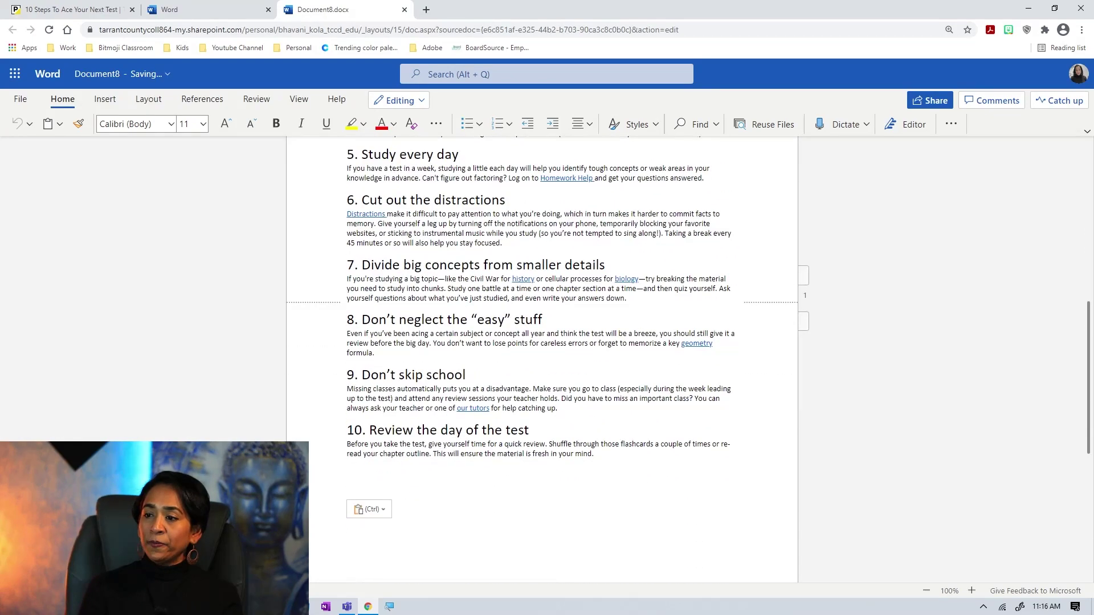
scroll(541, 359, "up", 2)
scroll(541, 359, "up", 6)
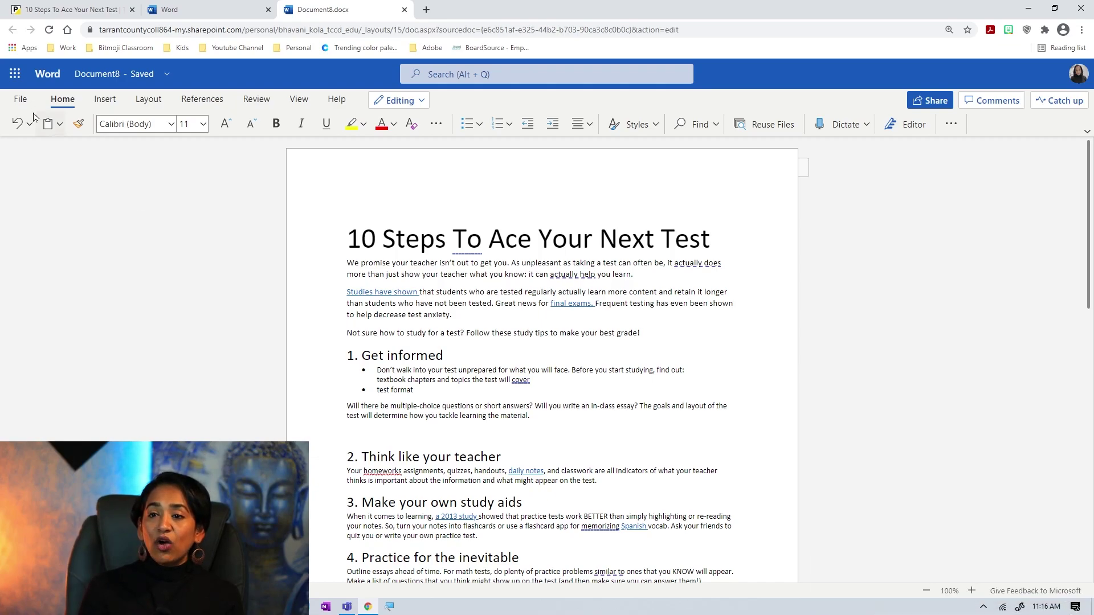
left_click(19, 100)
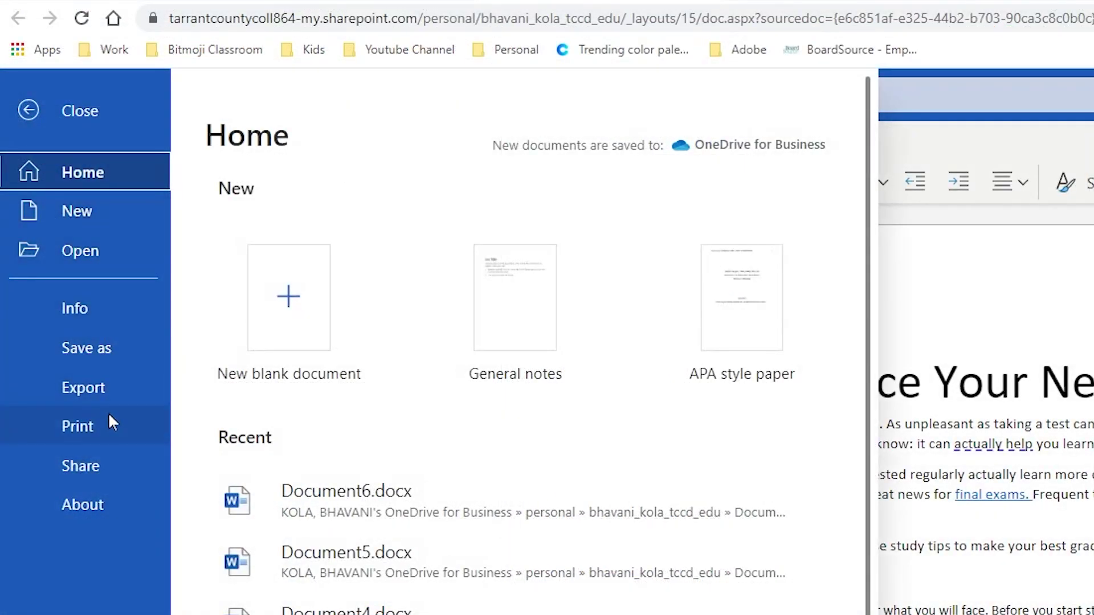
left_click(96, 399)
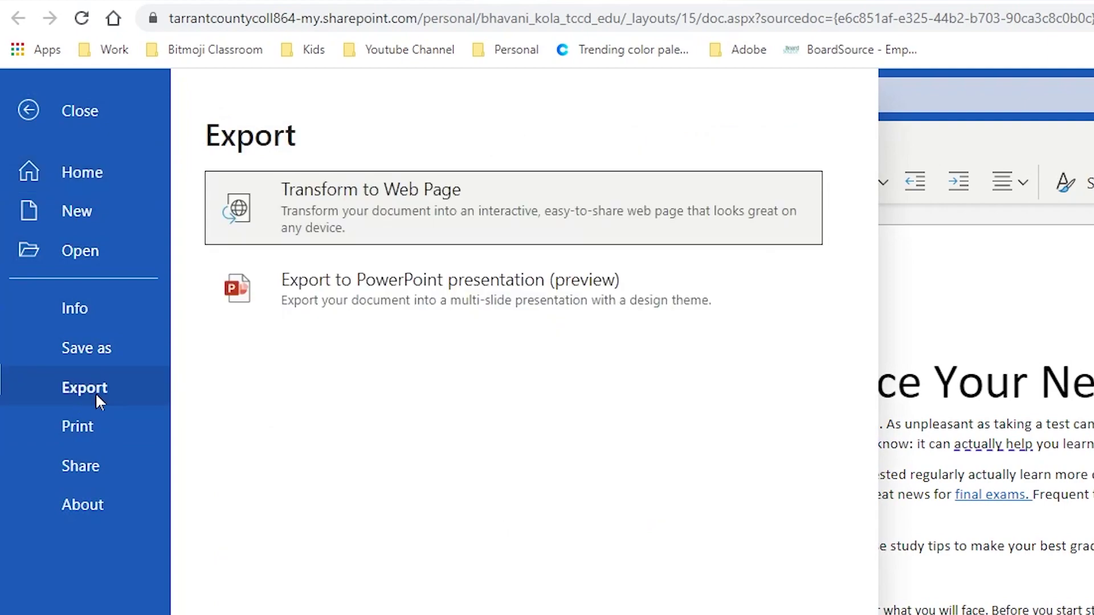
Export Document8 to PowerPoint using the colourful watercolor paint-splash theme
left_click(463, 297)
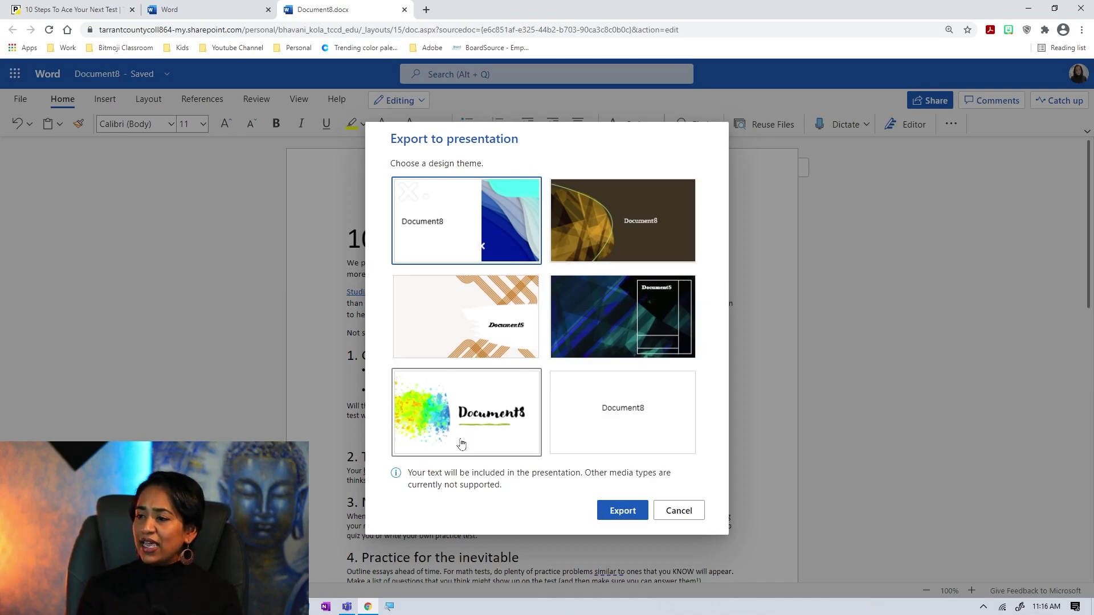
left_click(475, 424)
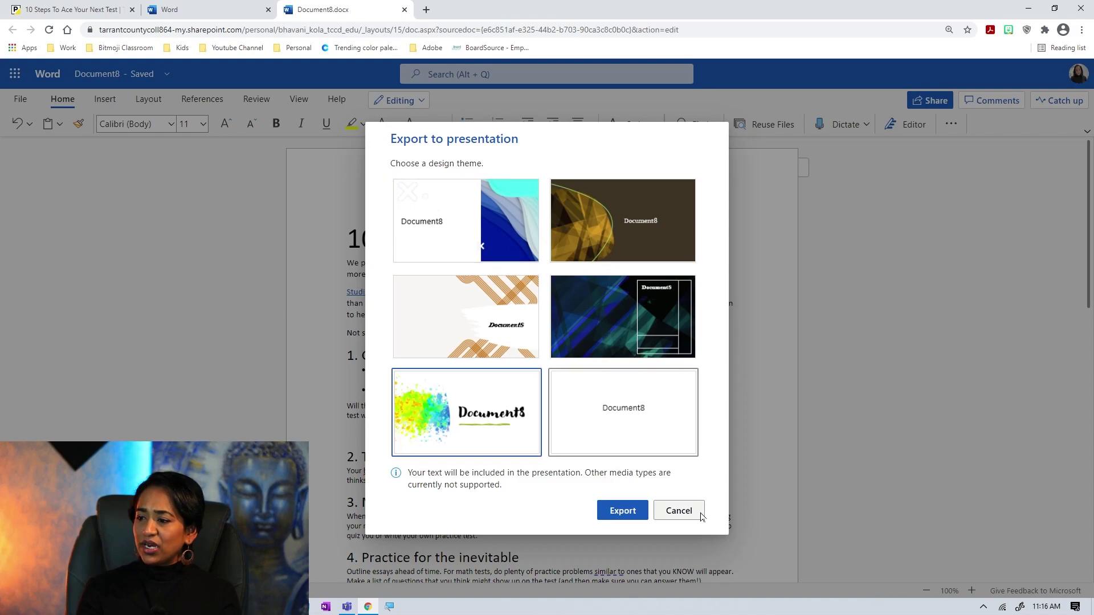
left_click(622, 510)
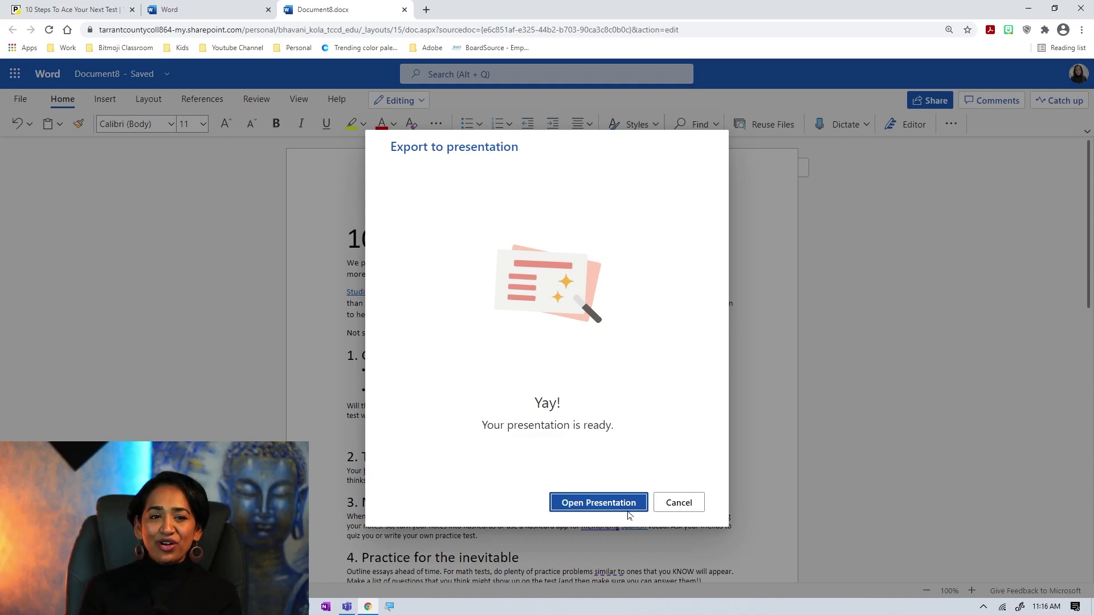
Open the exported Document8.pptx and select slide 2's three-box SmartArt graphic
left_click(627, 504)
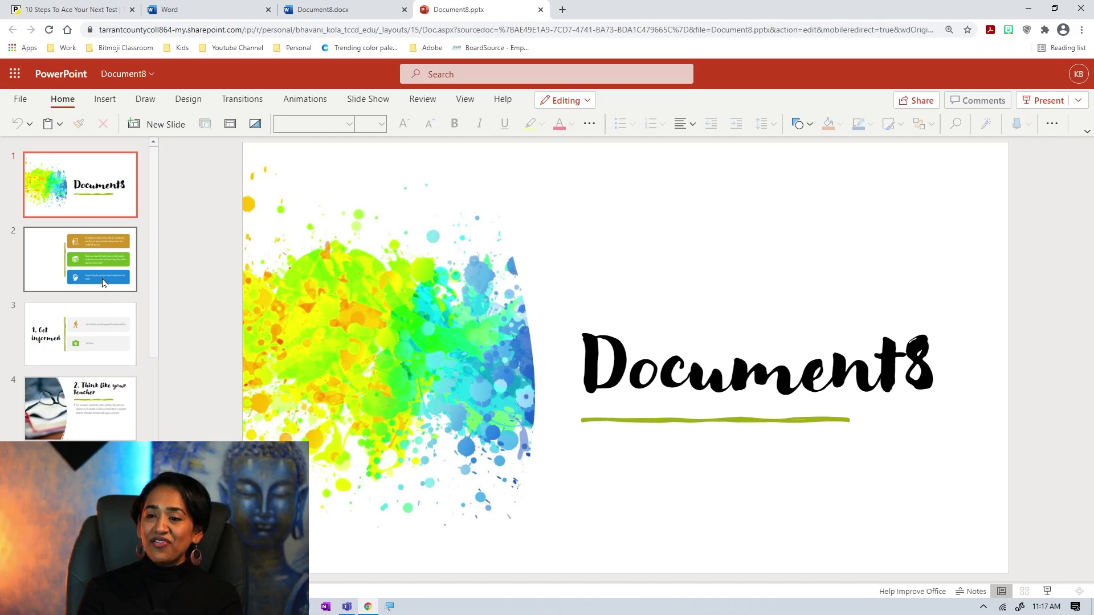
left_click(100, 258)
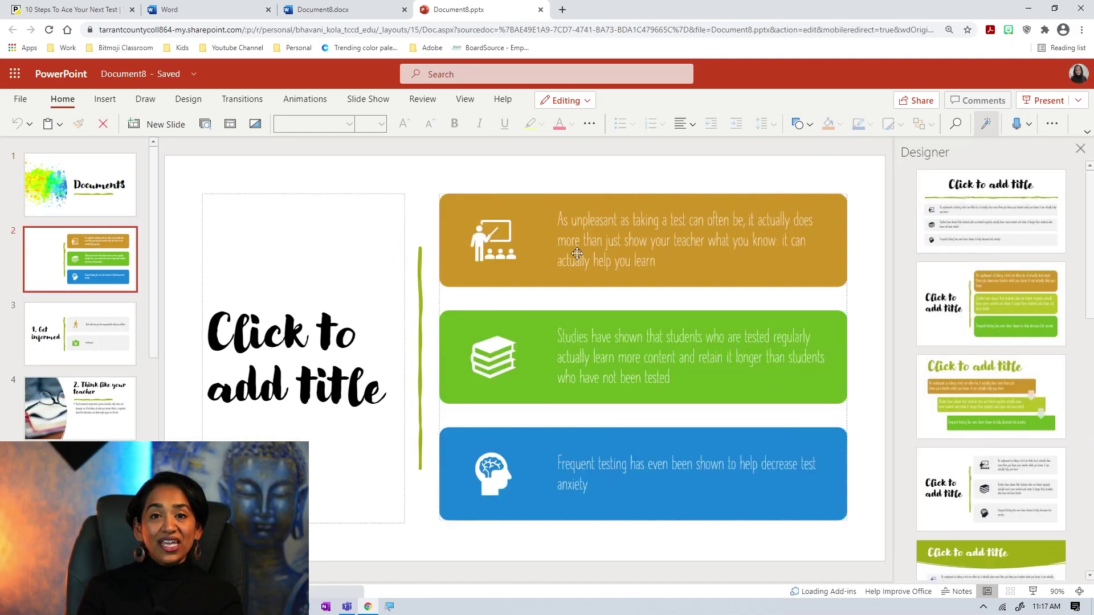
left_click(485, 270)
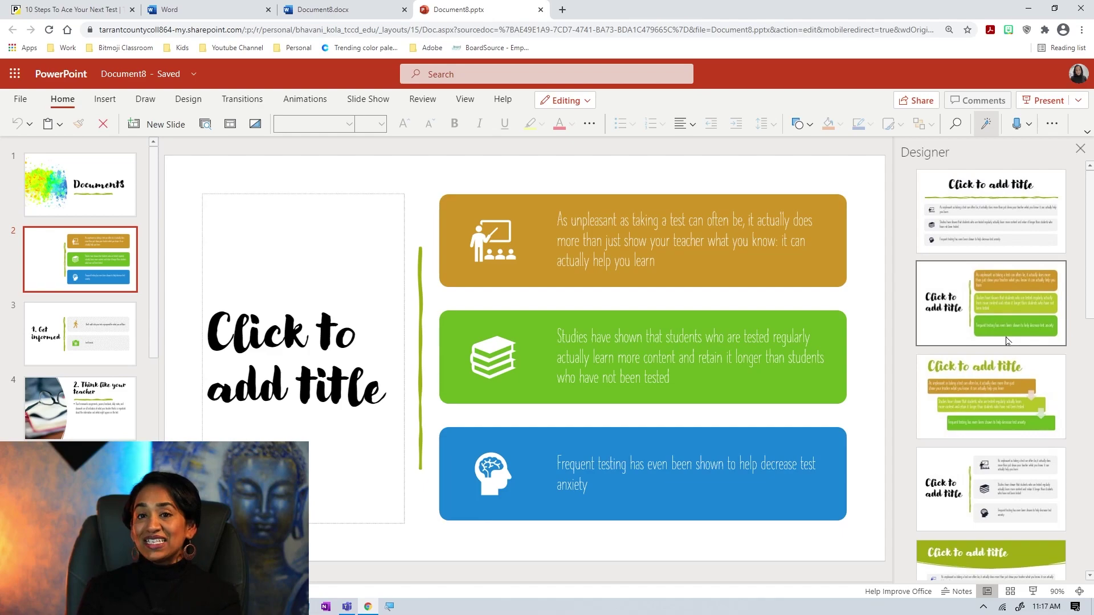
Reselect the three-box graphic and browse the Designer pane's layout ideas
left_click(447, 168)
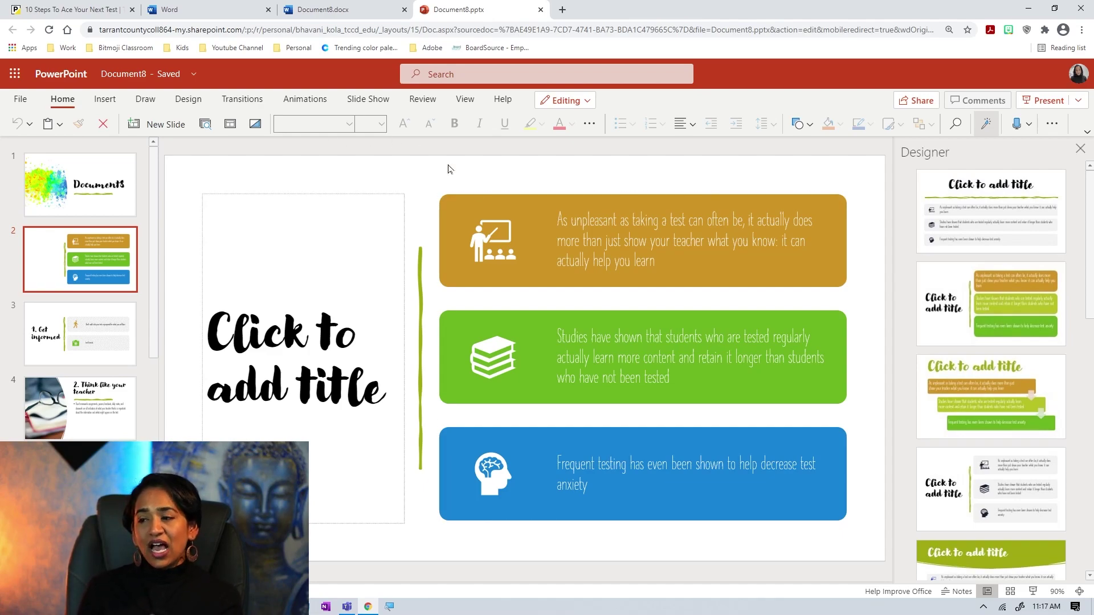
left_click(603, 261)
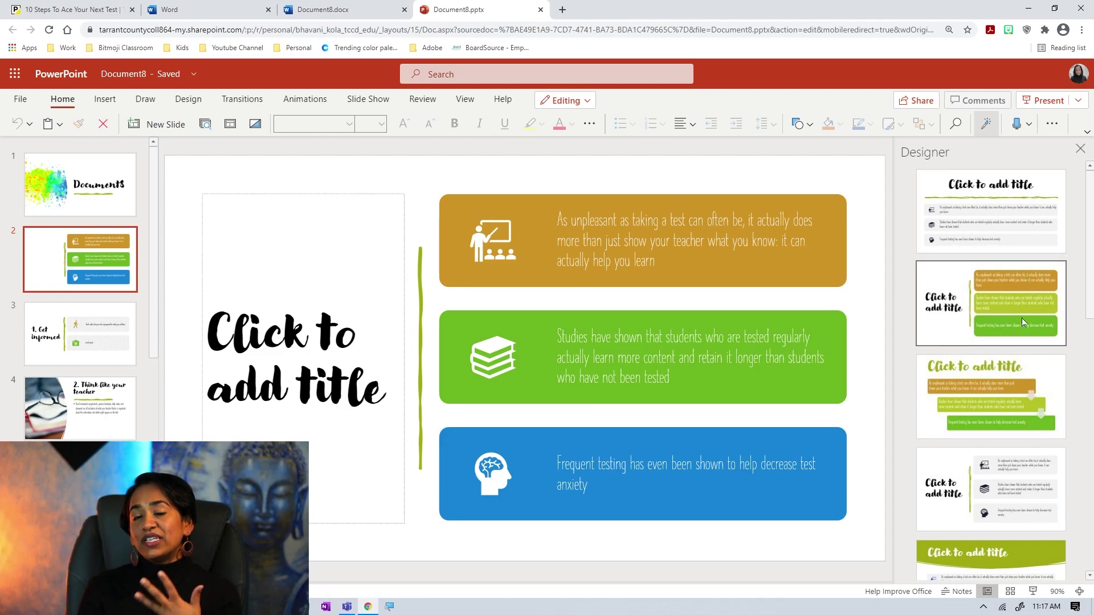
scroll(1027, 346, "down", 2)
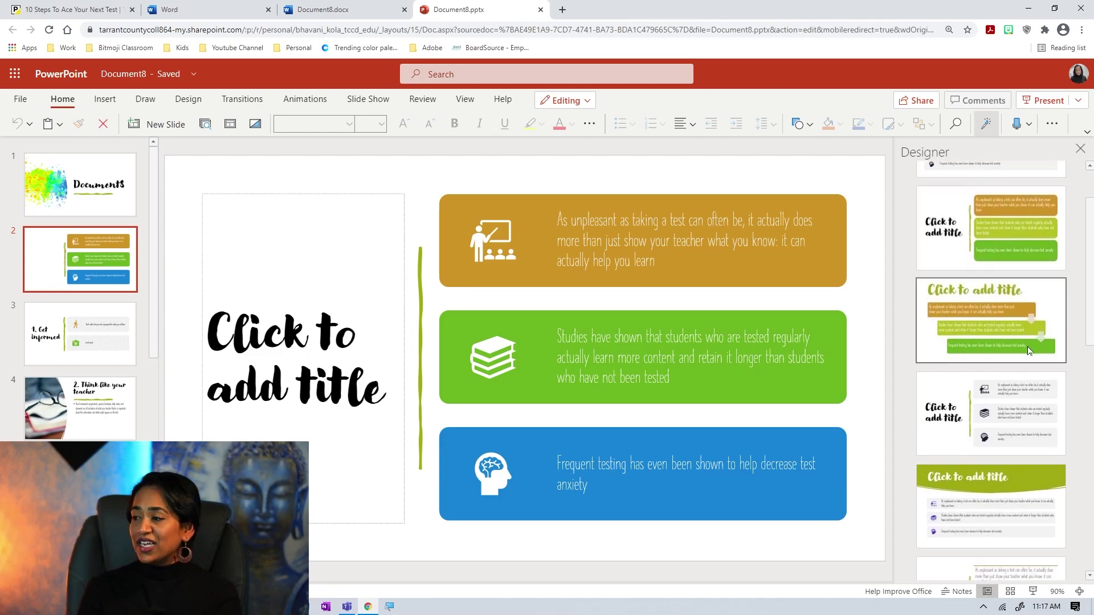
scroll(985, 260, "down", 2)
scroll(985, 260, "up", 1)
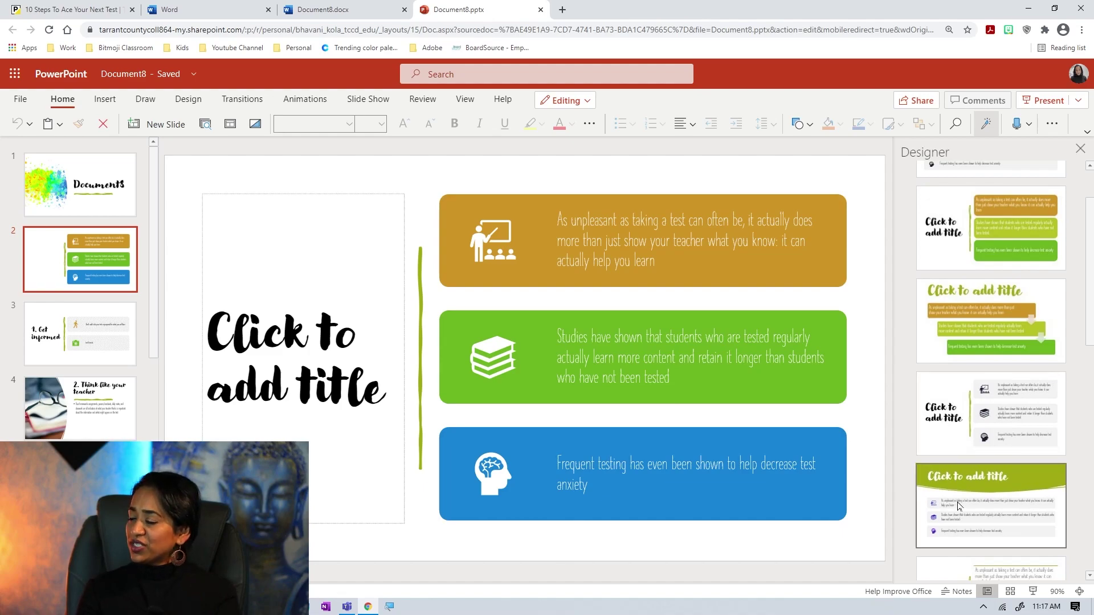
Try several Designer ideas on slide 2, settling on the green-circle layout with plain untiled icons
left_click(972, 439)
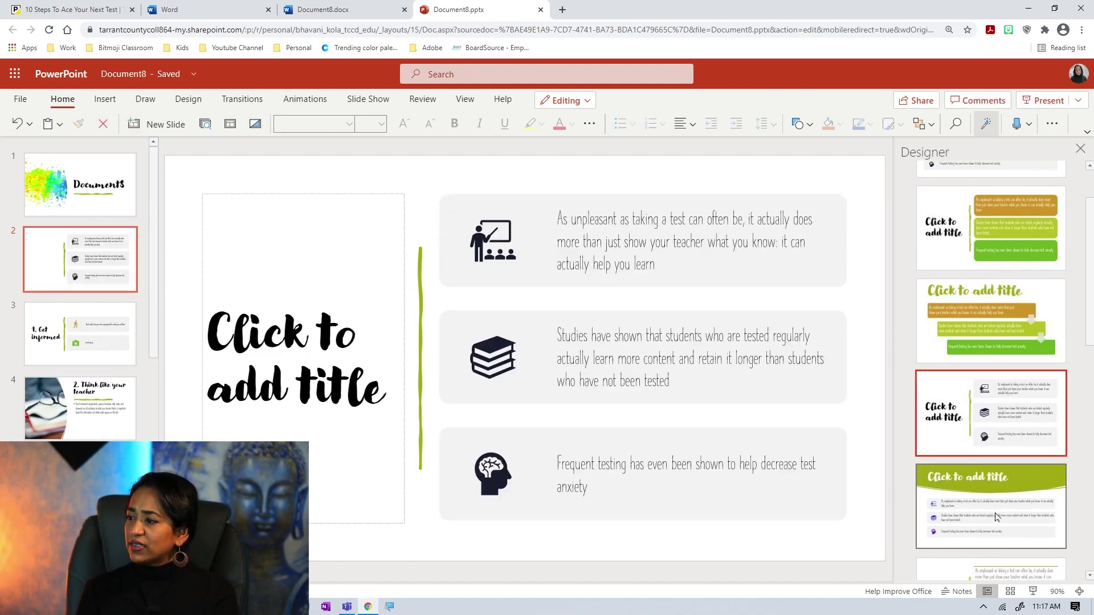
left_click(995, 511)
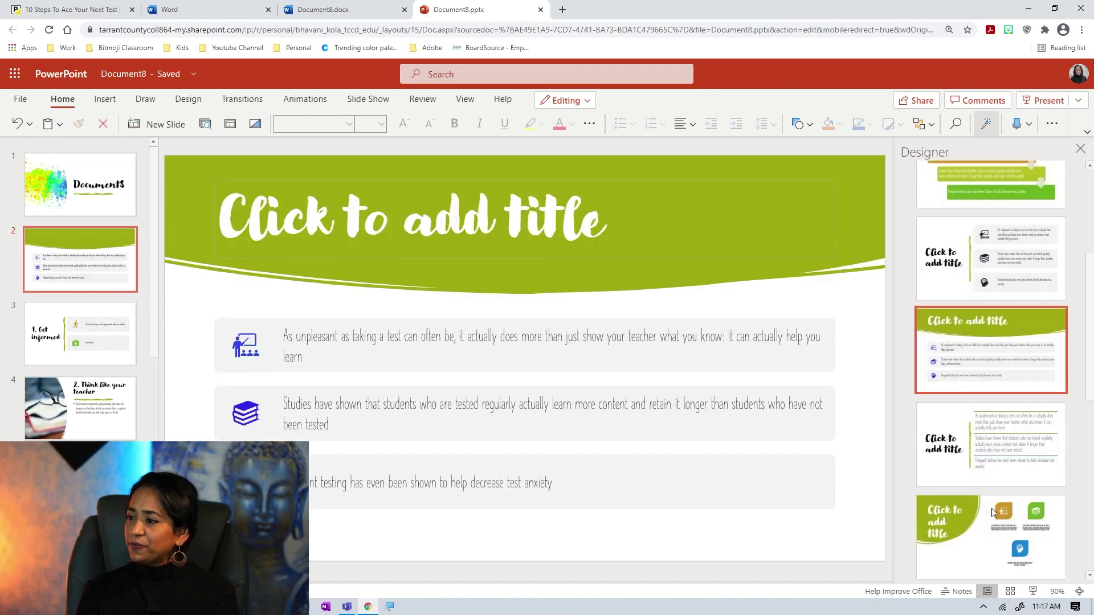
left_click(991, 503)
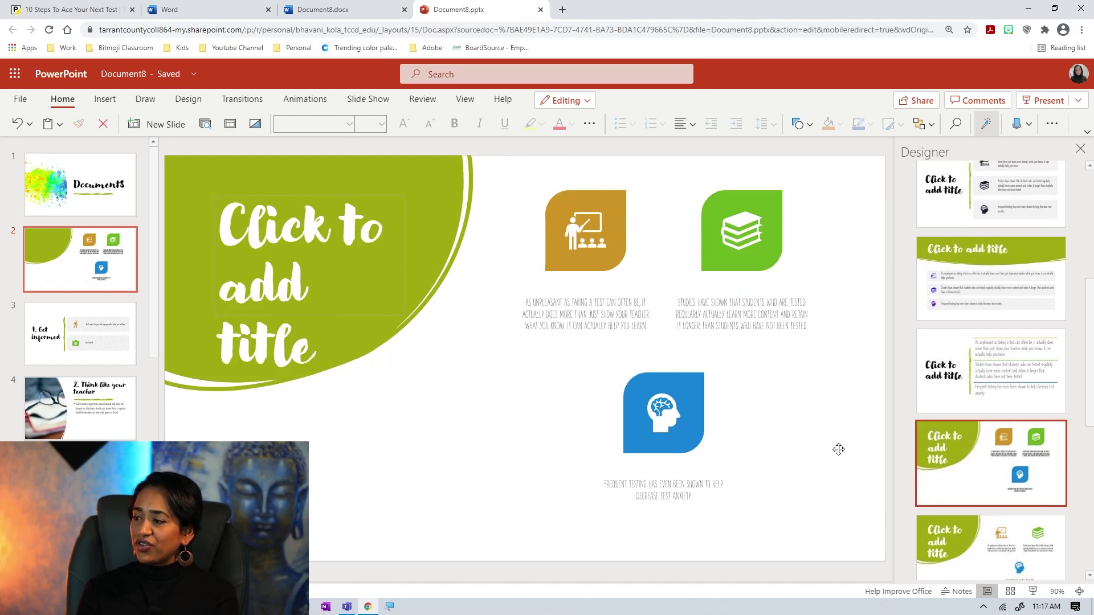
left_click(989, 555)
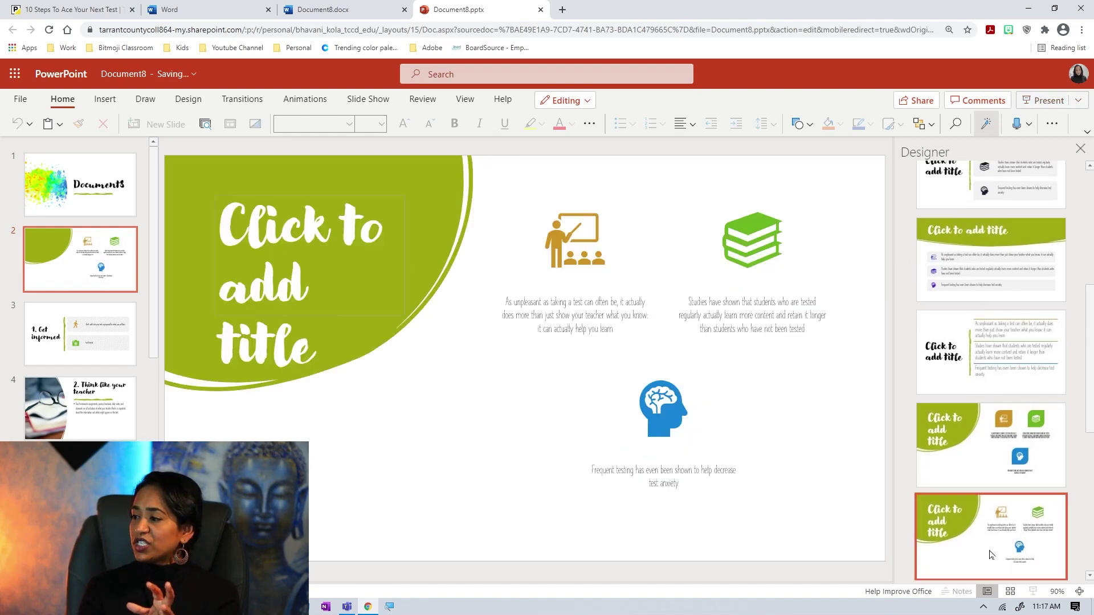
scroll(1002, 516, "up", 5)
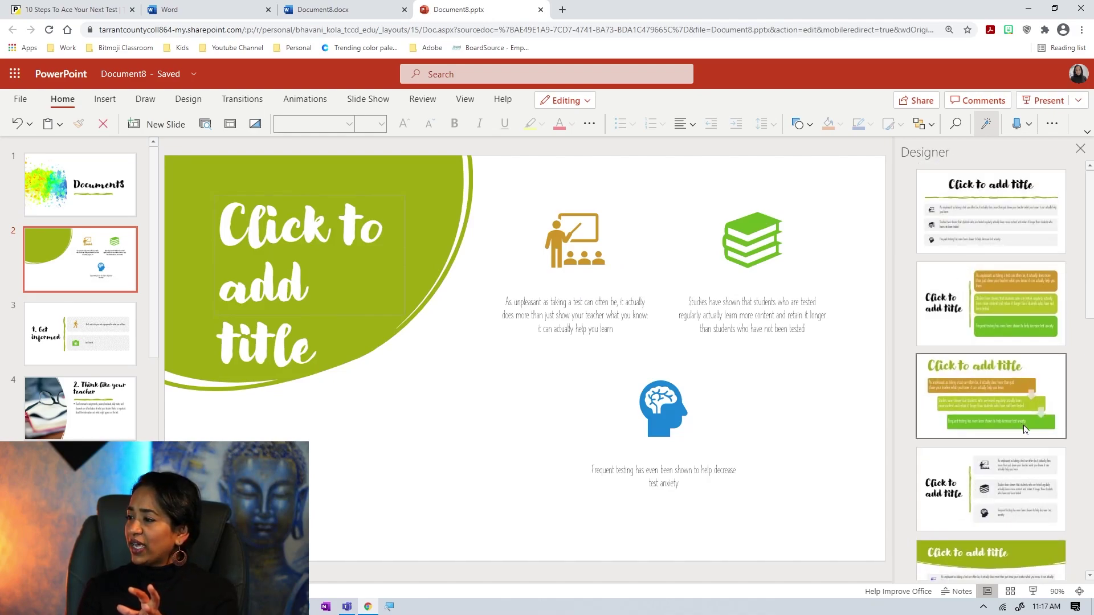
scroll(994, 427, "down", 5)
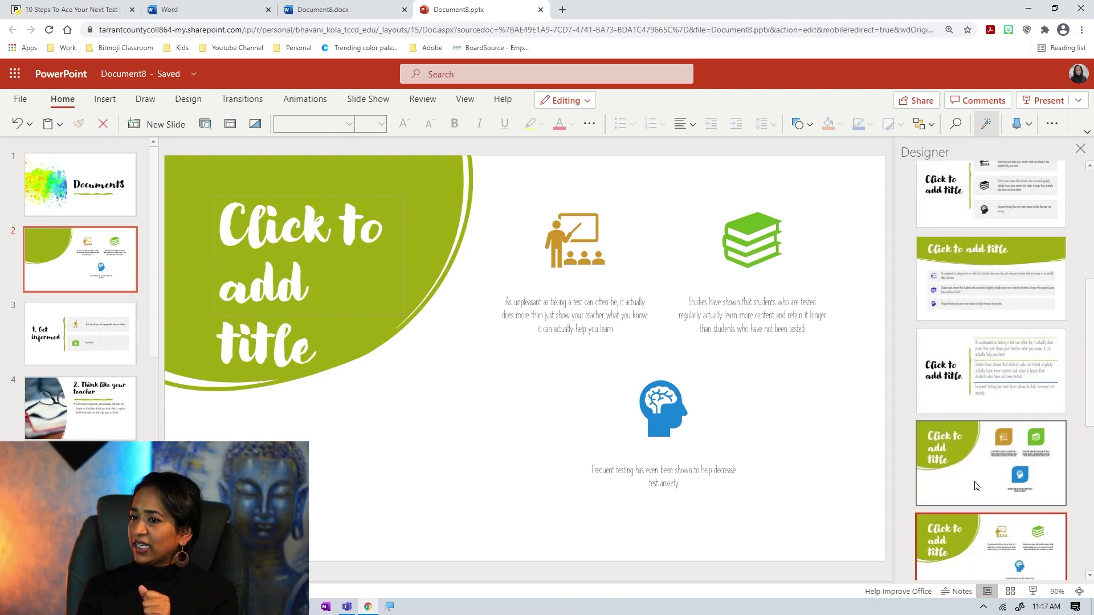
Retitle slide 2 '10 tips to Ace your test' at font size 40
left_click(308, 256)
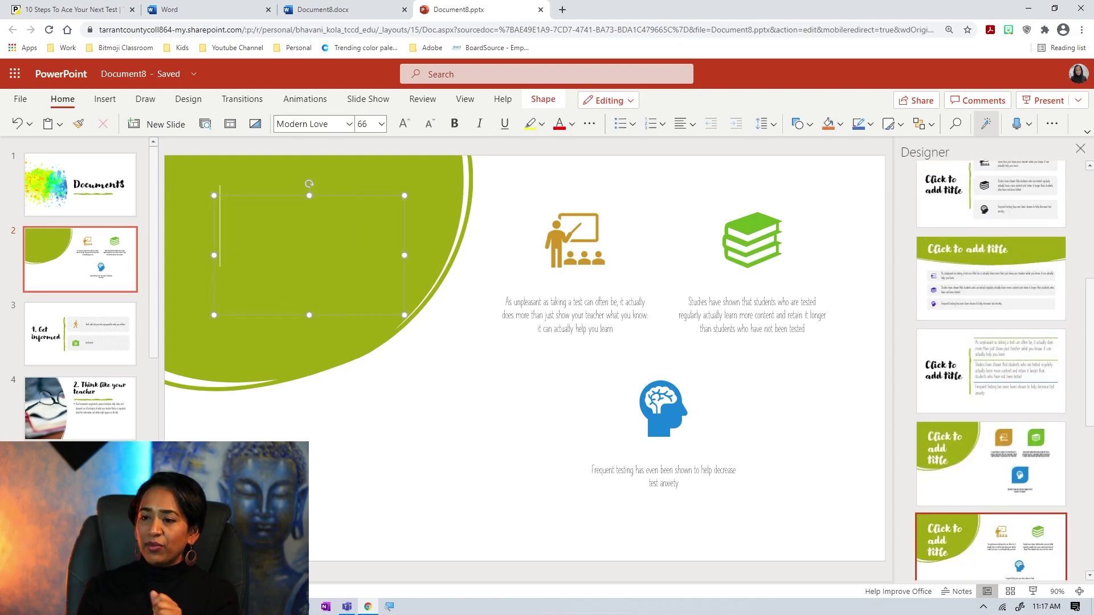
type("1")
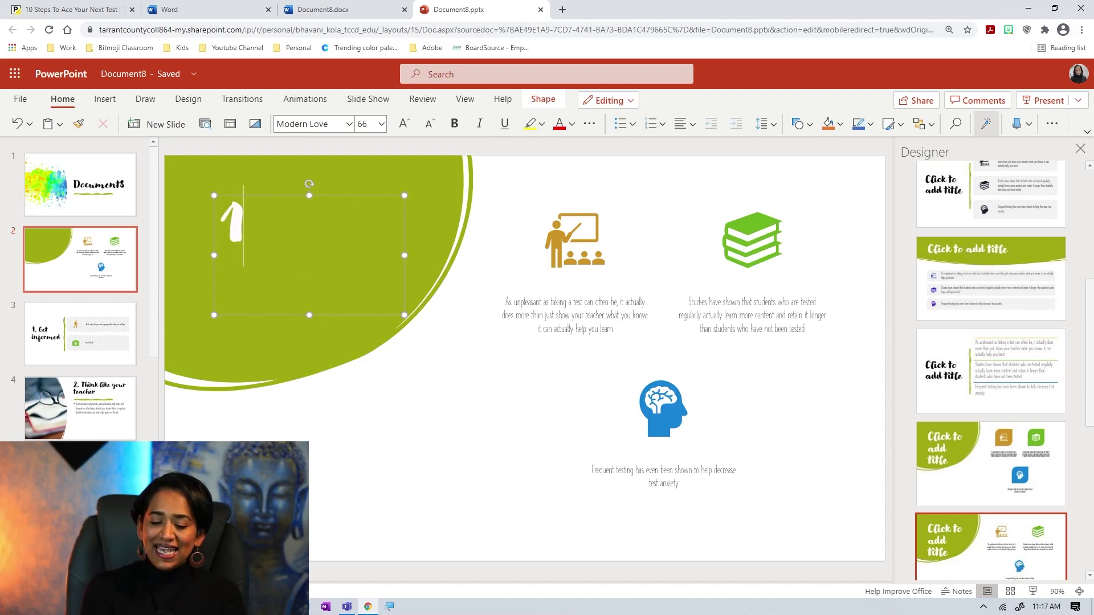
type("0")
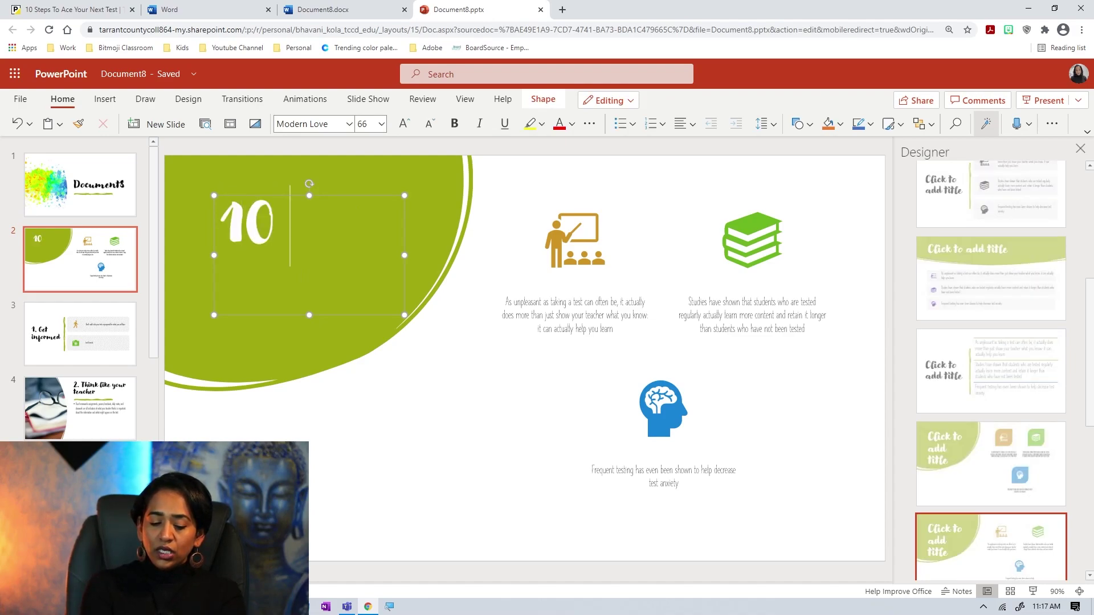
type(" tips to ")
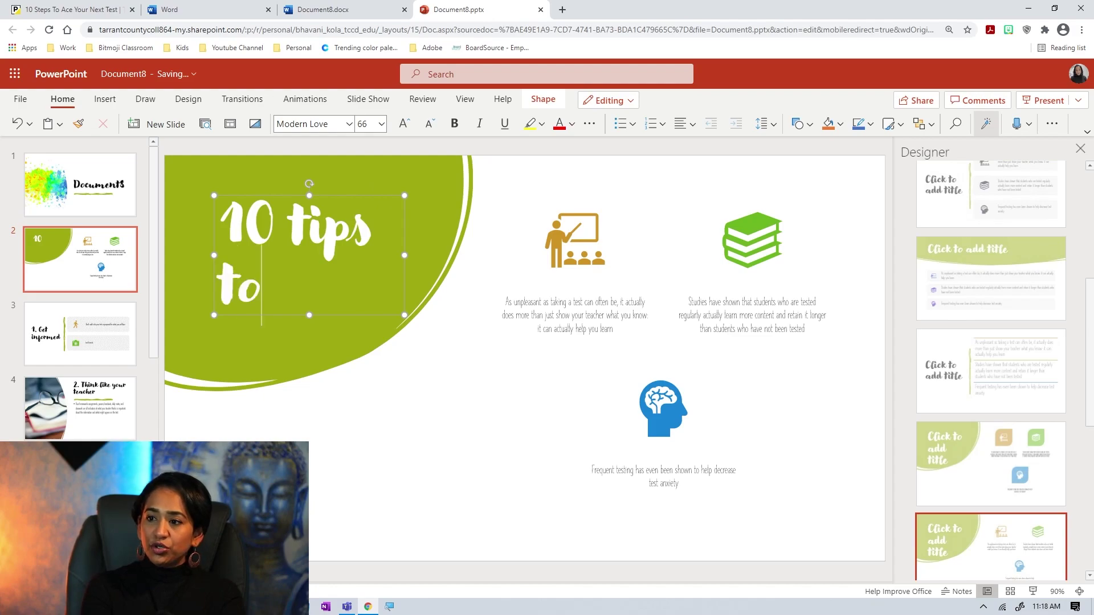
type("Ace y")
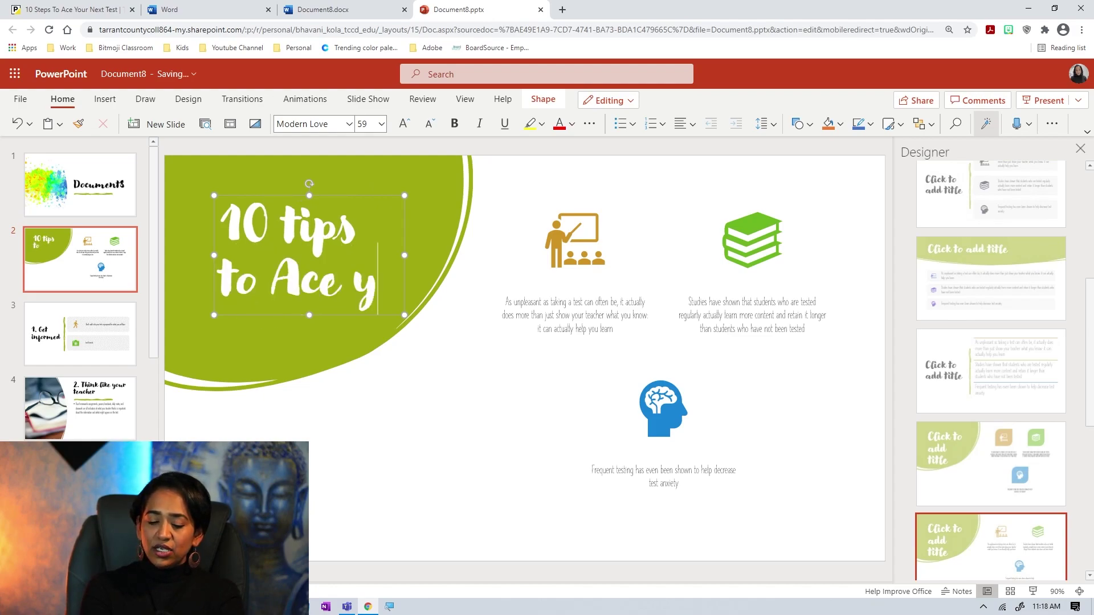
type("our test")
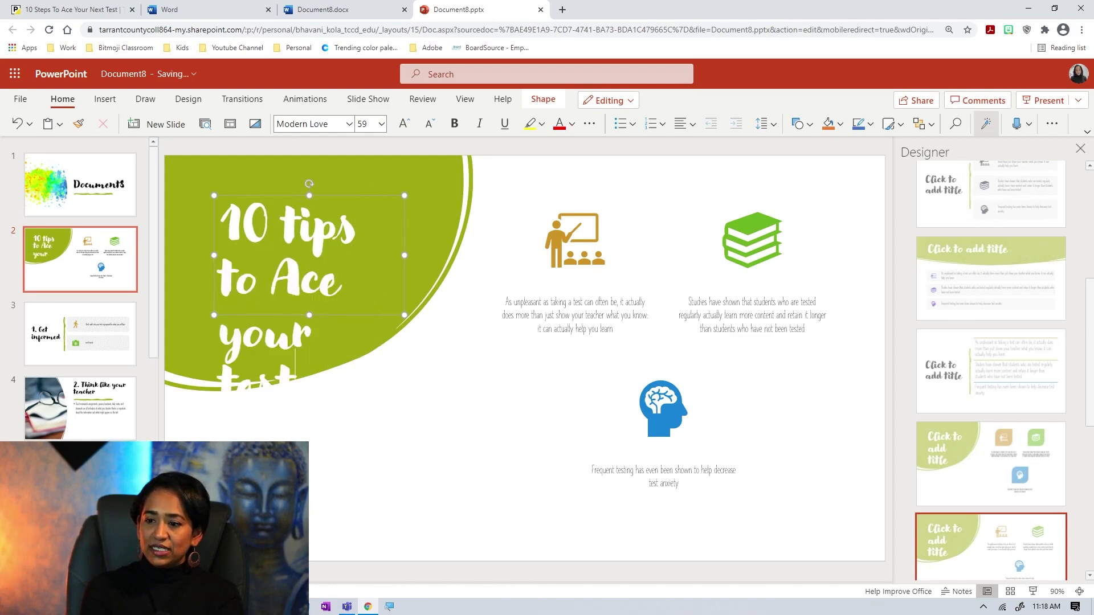
left_click(382, 125)
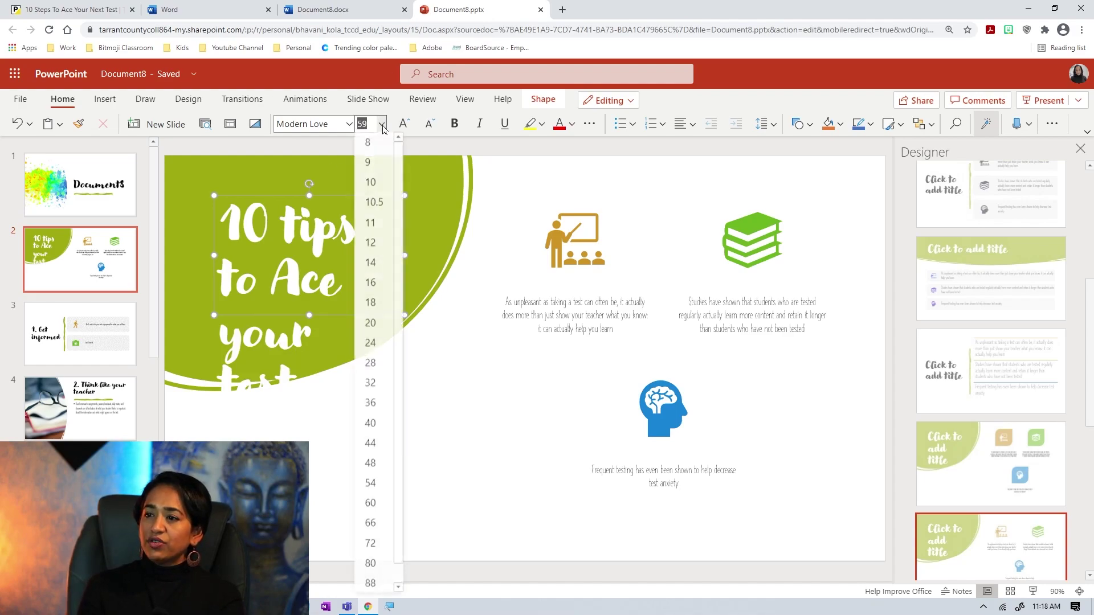
left_click(376, 452)
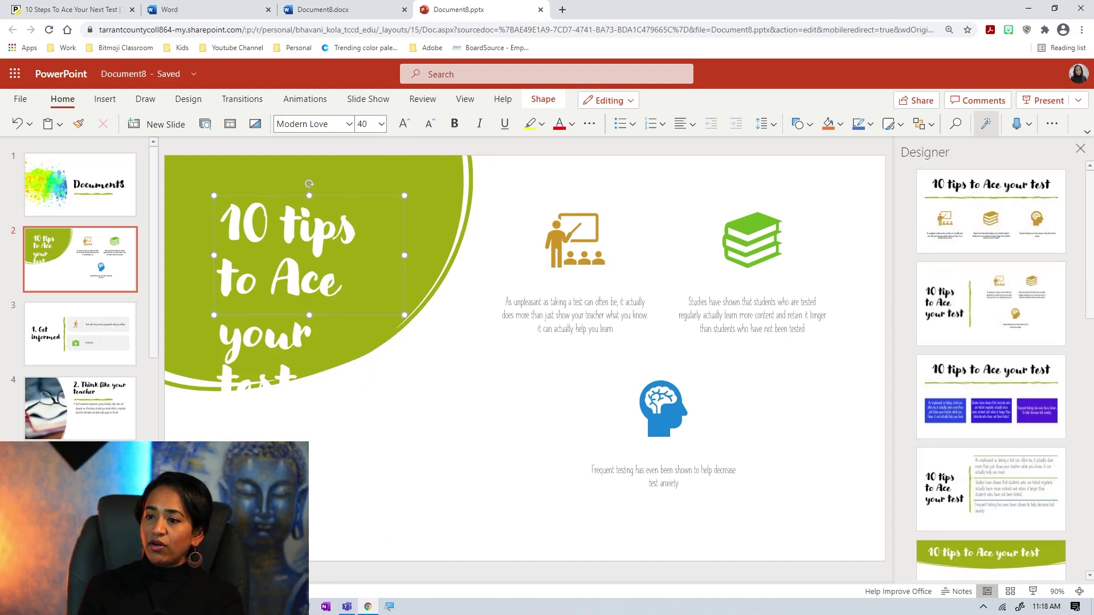
left_click(379, 349)
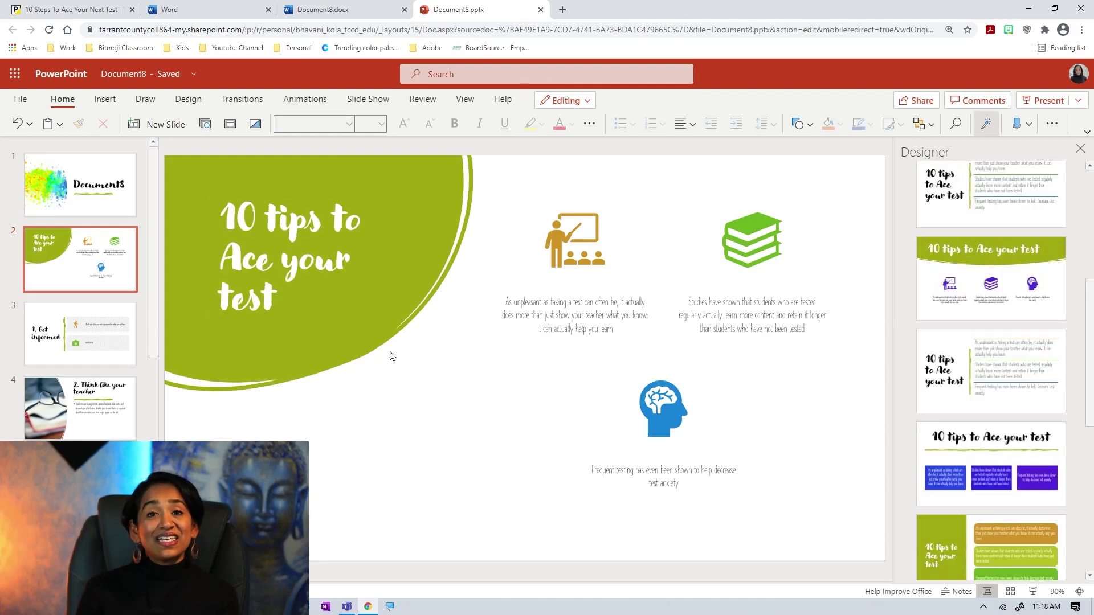
Apply the green-banner Designer layout with purple icons to slide 2
scroll(981, 374, "down", 3)
scroll(980, 410, "down", 3)
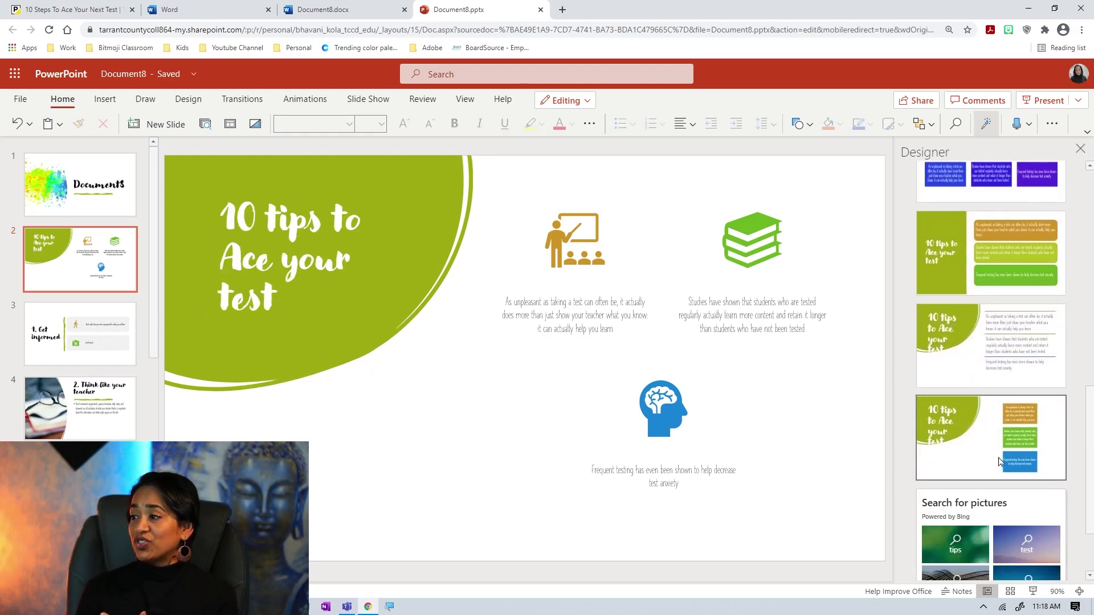
scroll(1017, 404, "up", 2)
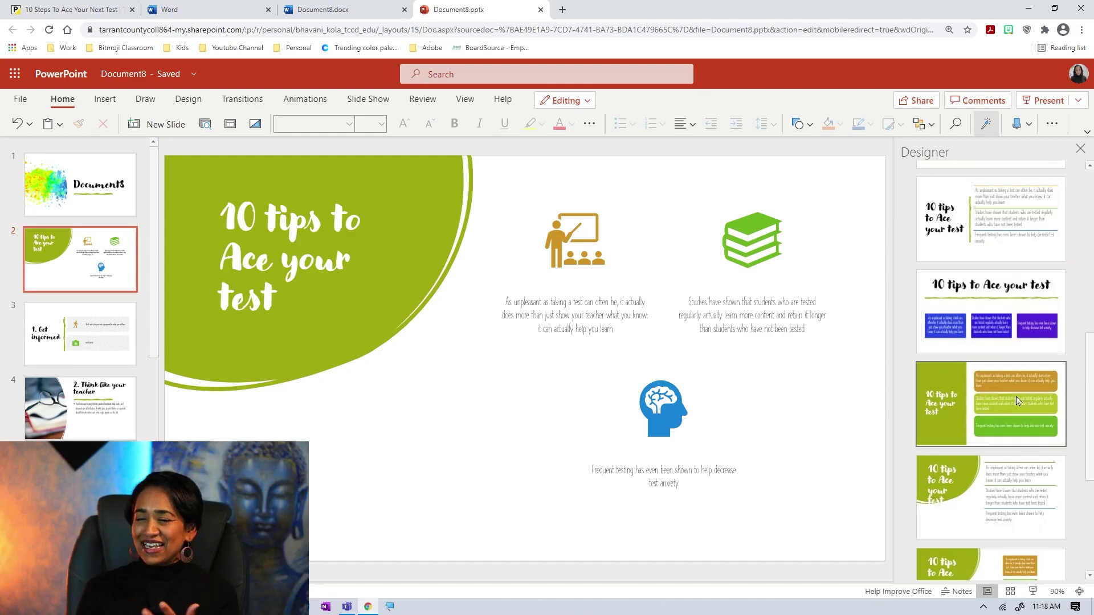
scroll(1015, 396, "up", 4)
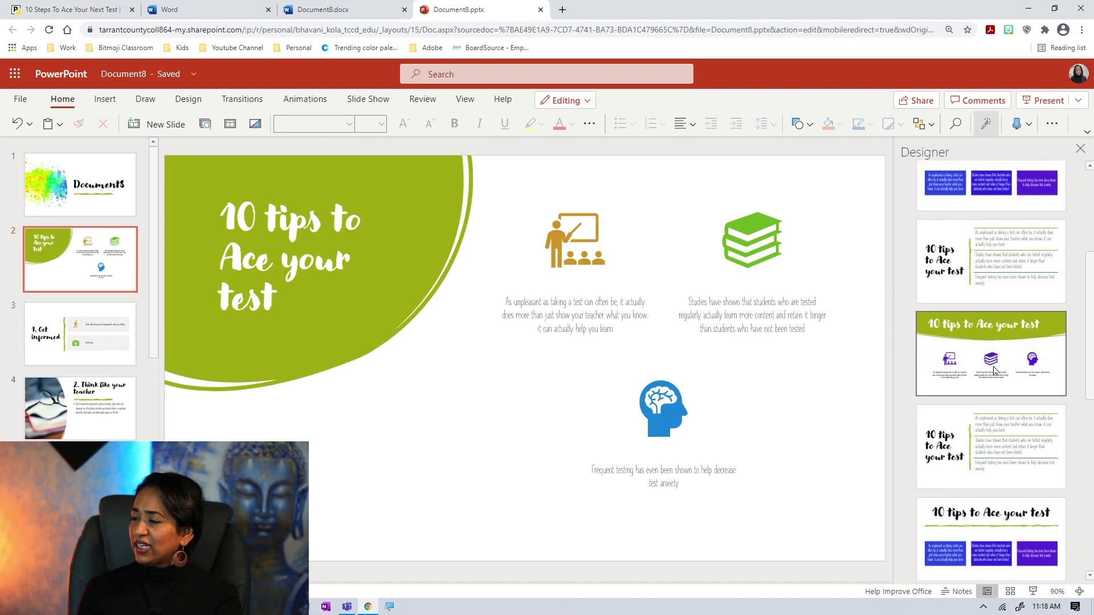
left_click(994, 371)
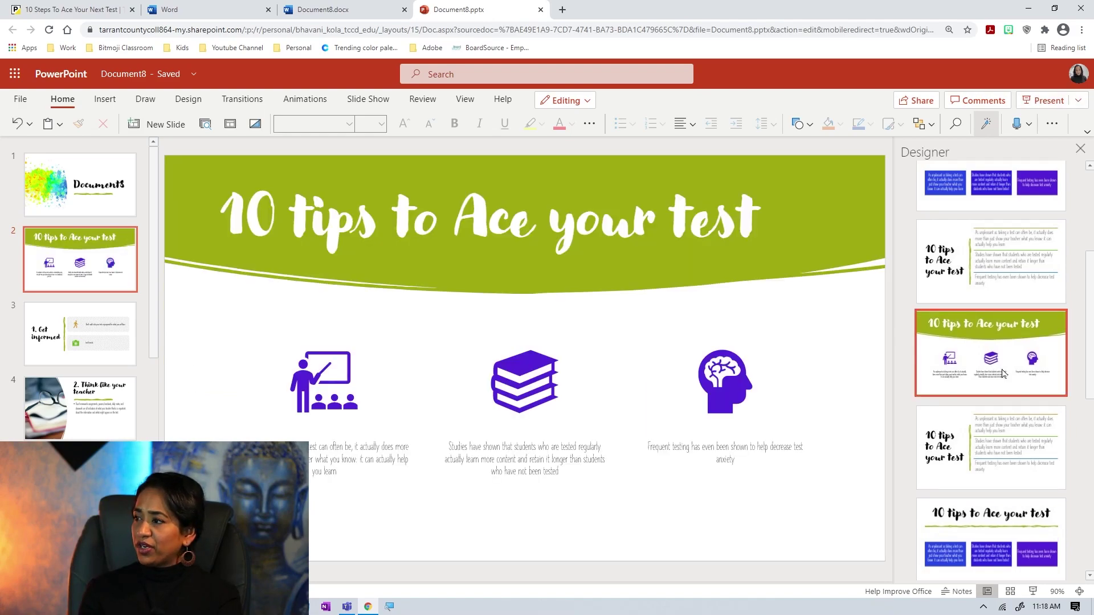
scroll(1002, 373, "down", 5)
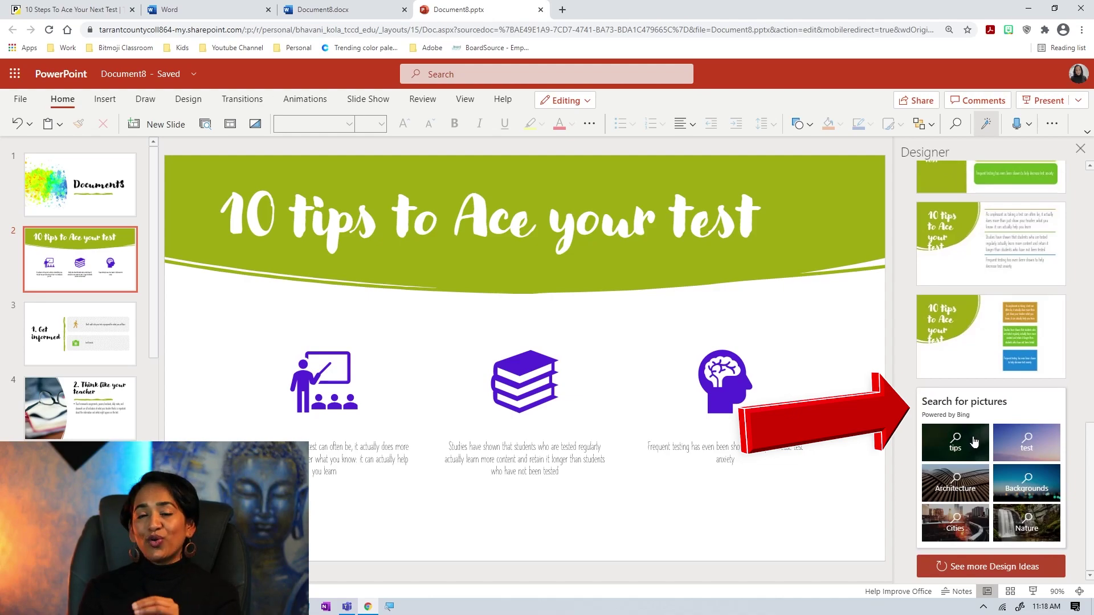
Insert the A+ test sheet photo from Designer's 'test' picture search
left_click(1026, 451)
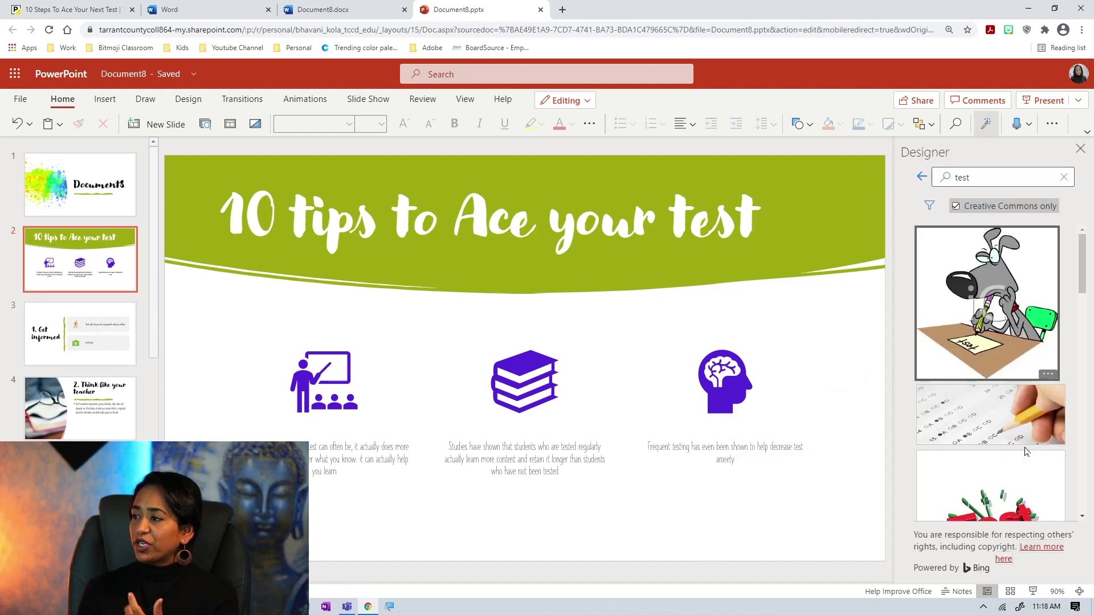
scroll(1025, 451, "down", 3)
scroll(1028, 450, "down", 2)
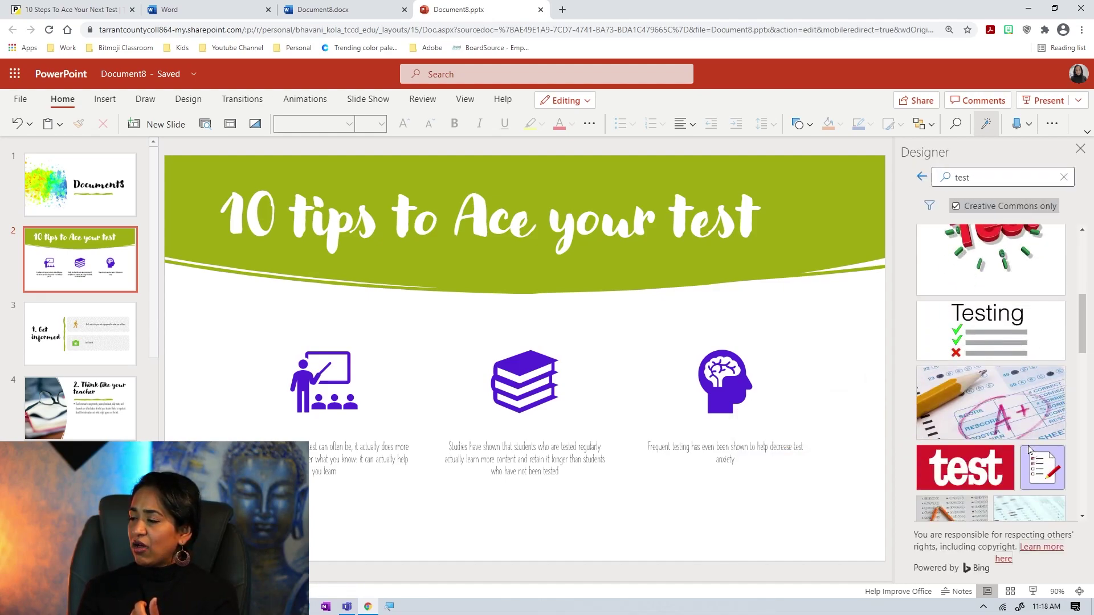
scroll(1029, 450, "down", 3)
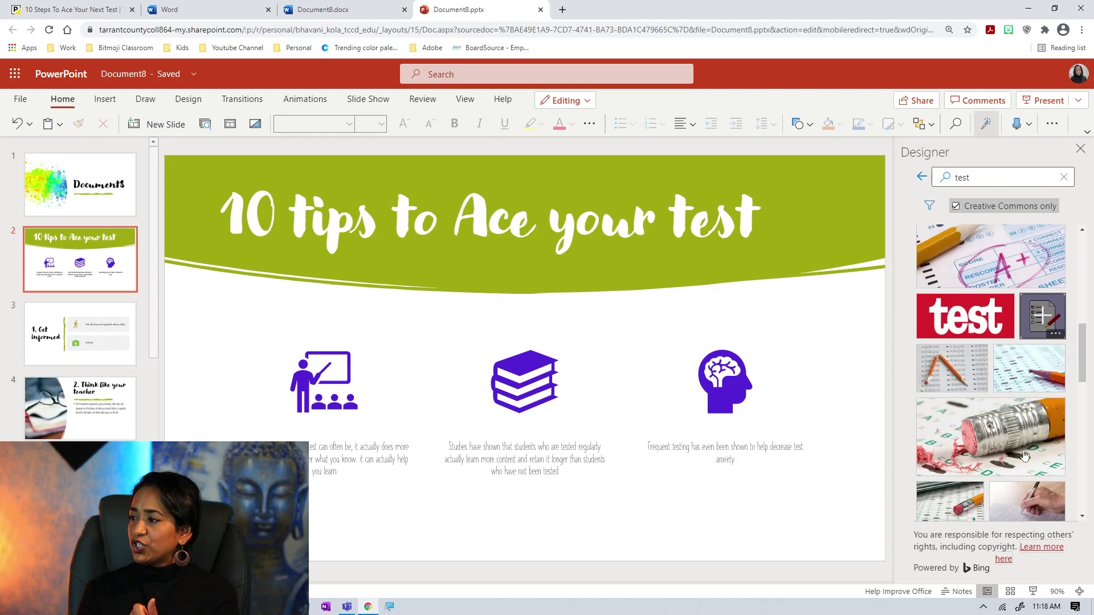
left_click(986, 253)
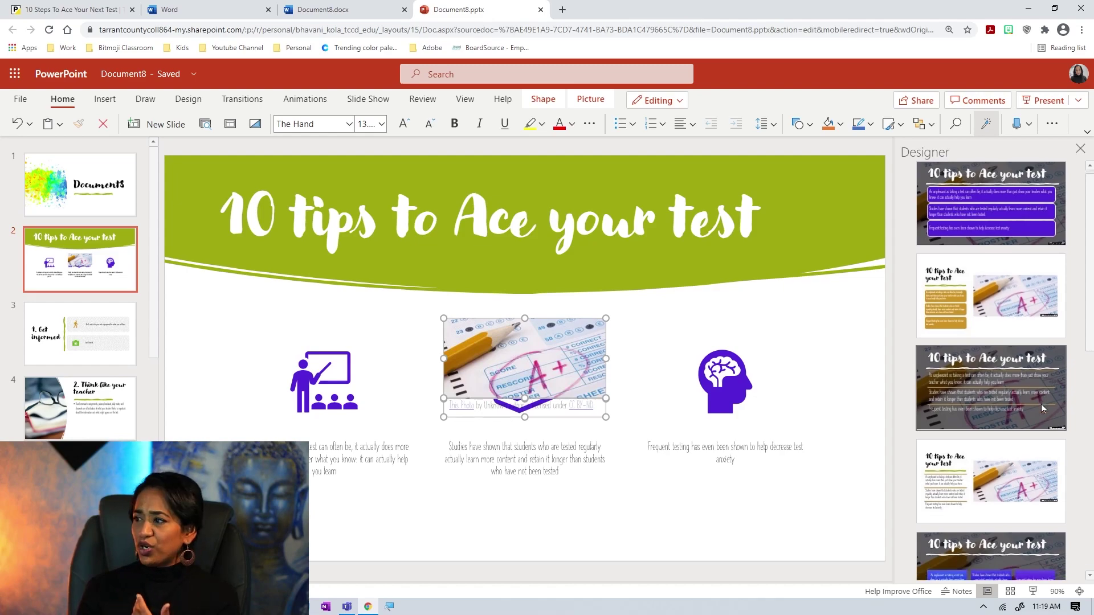
Apply the full-background photo design idea to slide 2
scroll(1040, 404, "down", 5)
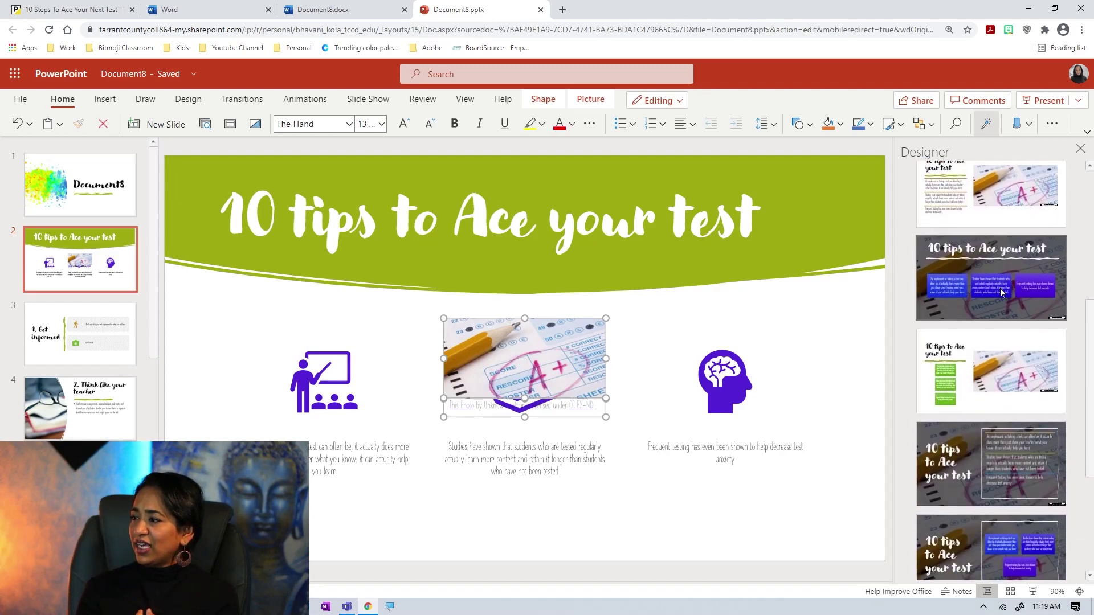
left_click(945, 468)
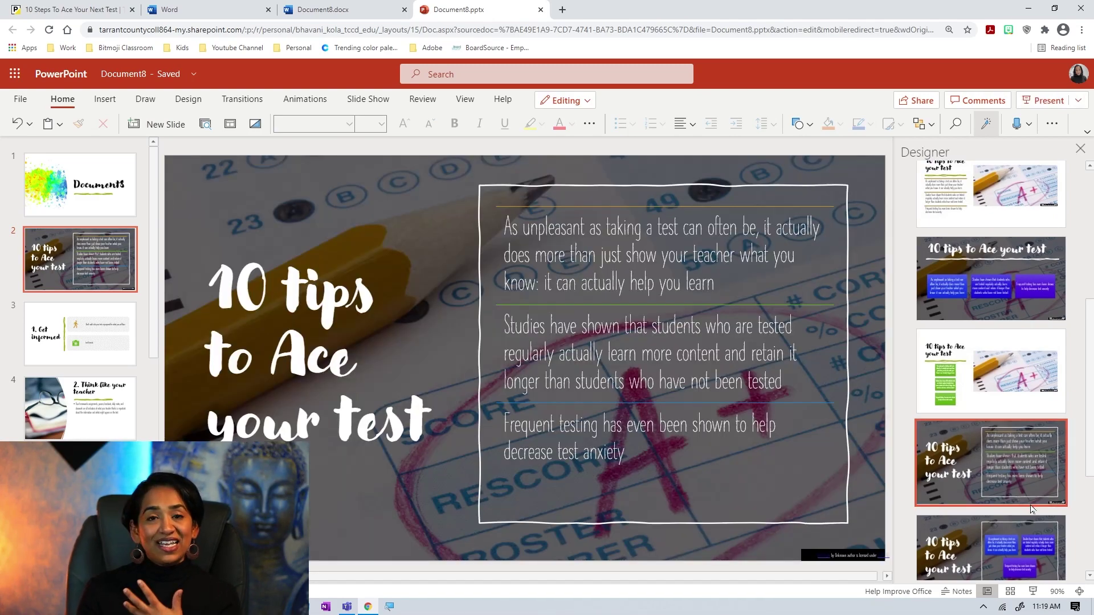
scroll(1029, 513, "down", 4)
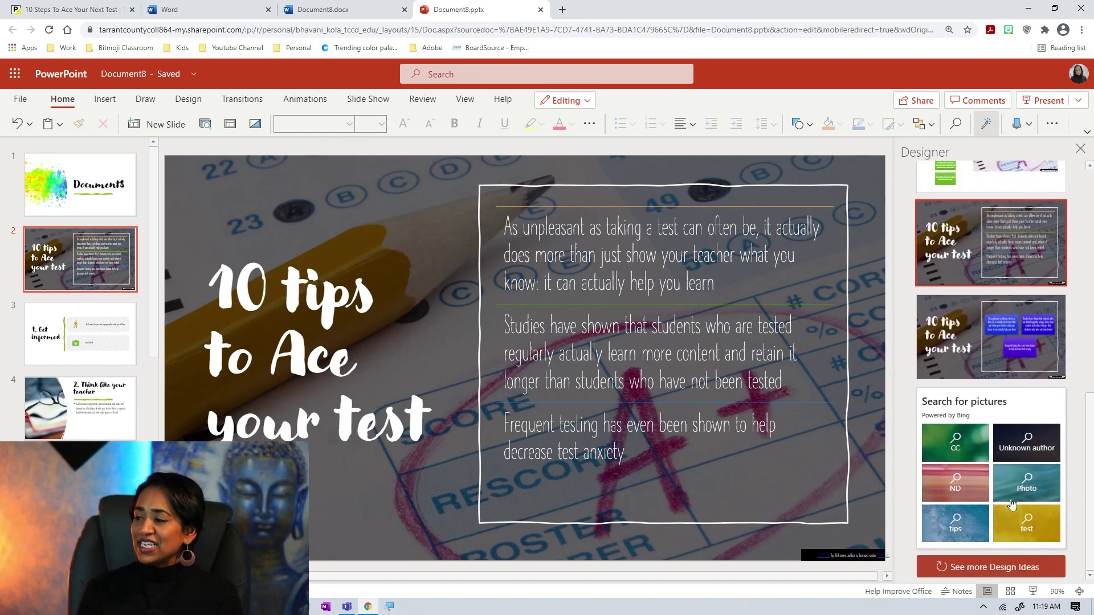
Revert slide 2 to the green-banner design and select slide 3, Get informed
left_click(1026, 533)
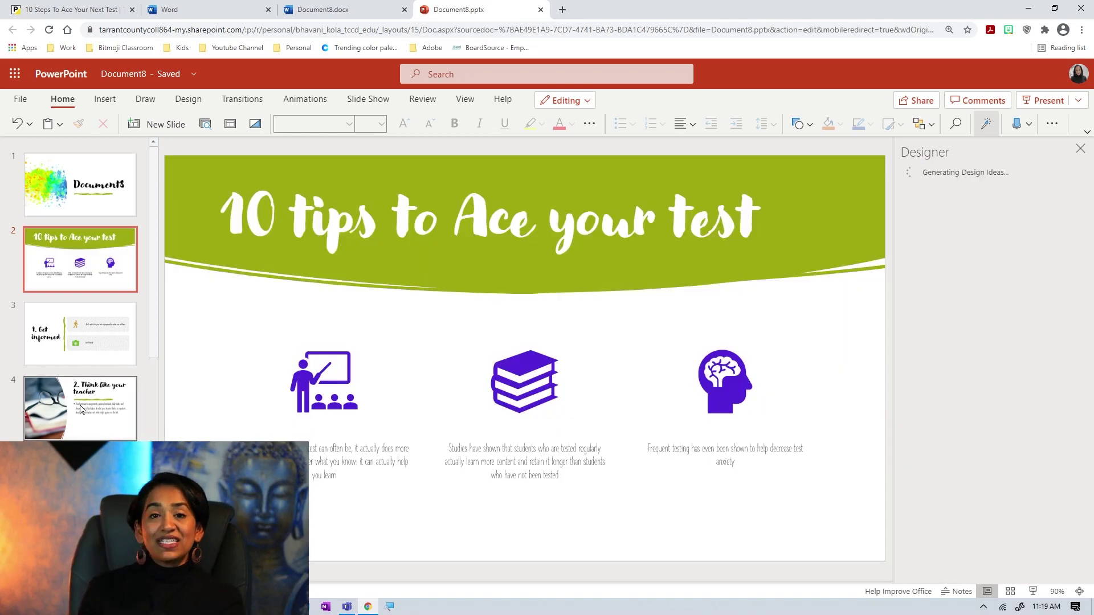
left_click(80, 407)
key("Up")
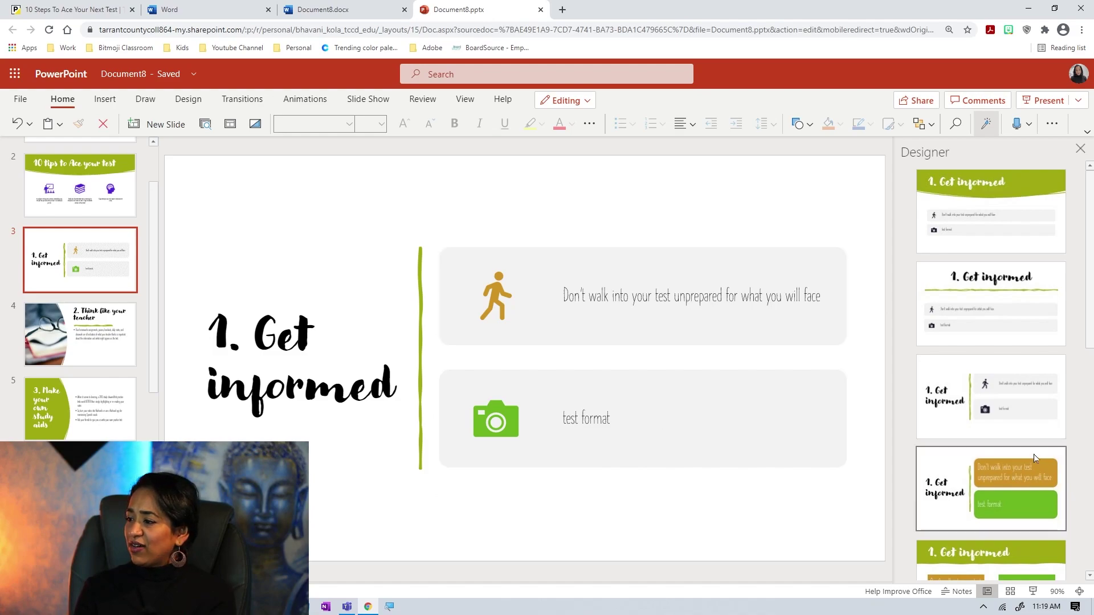
Give slide 3 the matching green-banner layout from the Designer pane
scroll(1033, 454, "down", 3)
left_click(994, 530)
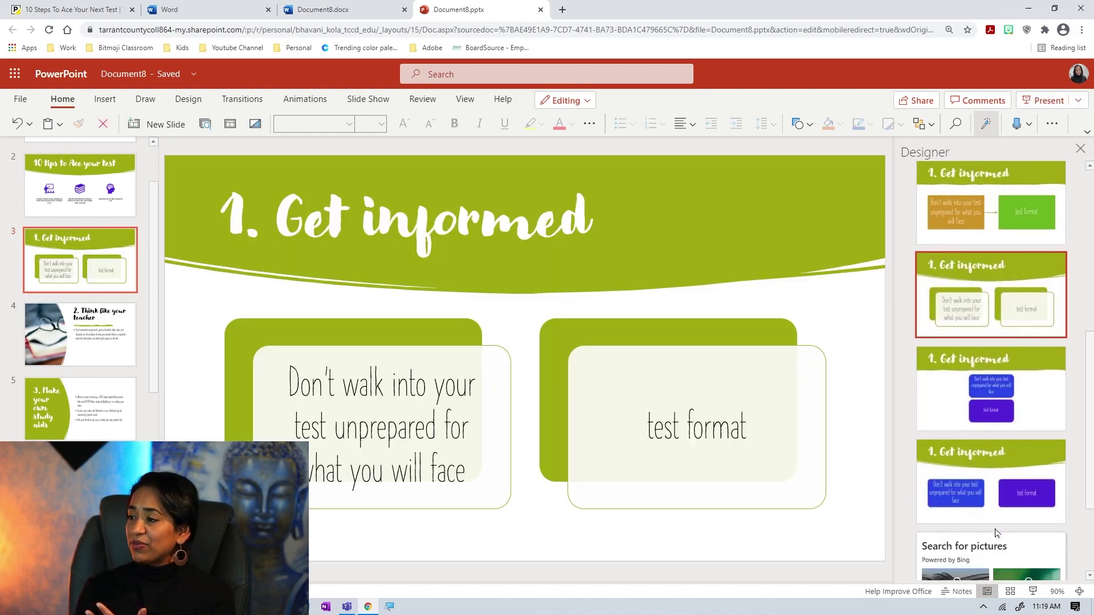
scroll(93, 328, "down", 5)
left_click(80, 259)
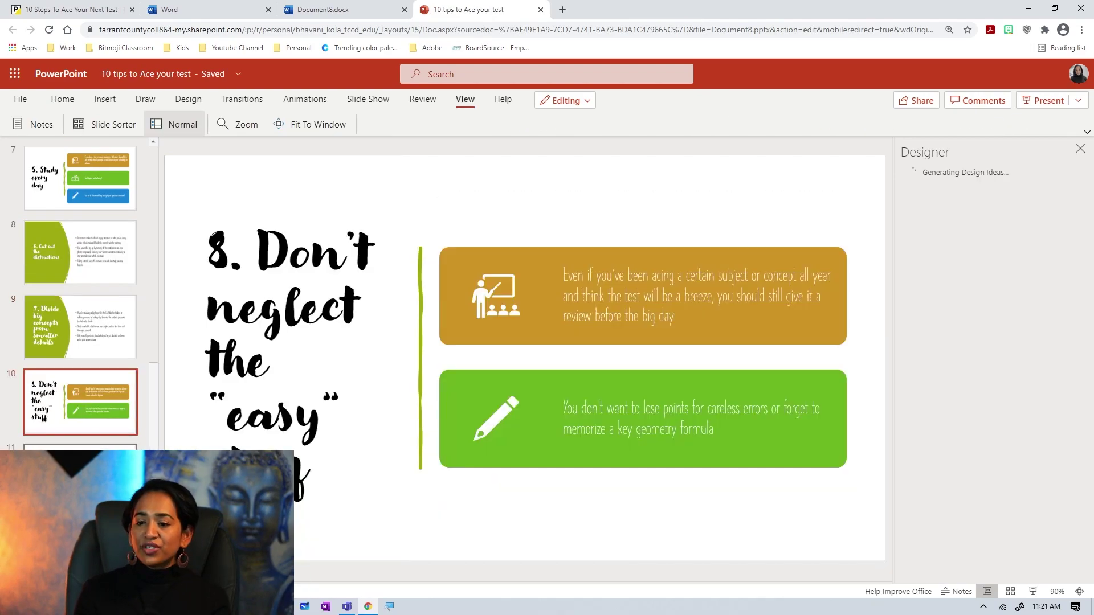
Page through the last slides and back to slide 7, Study every day
key("Down")
key("Down")
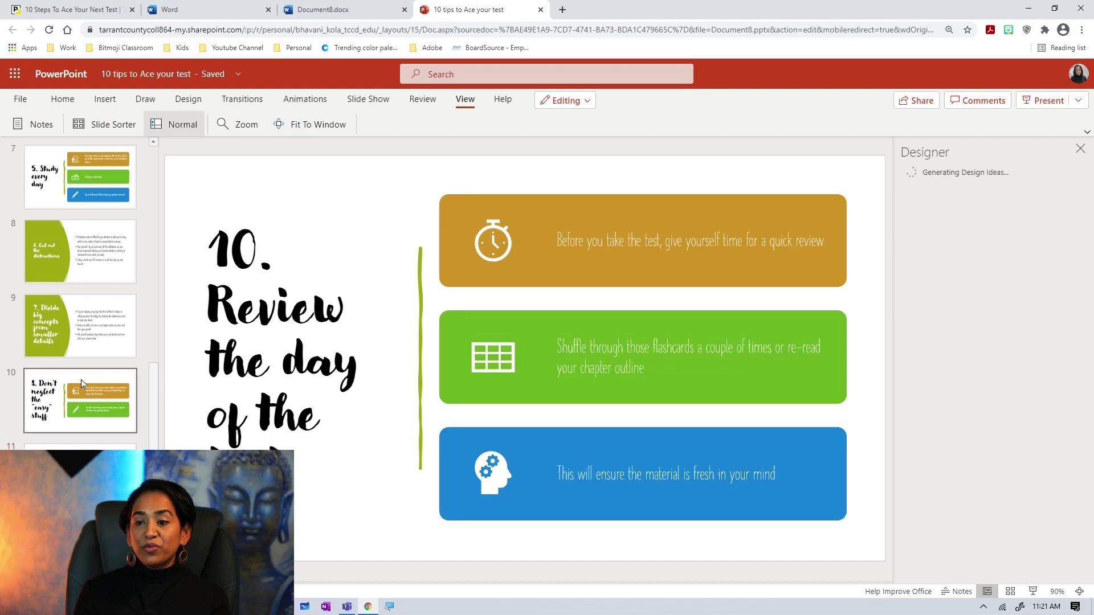
left_click(79, 380)
left_click(95, 328)
left_click(116, 265)
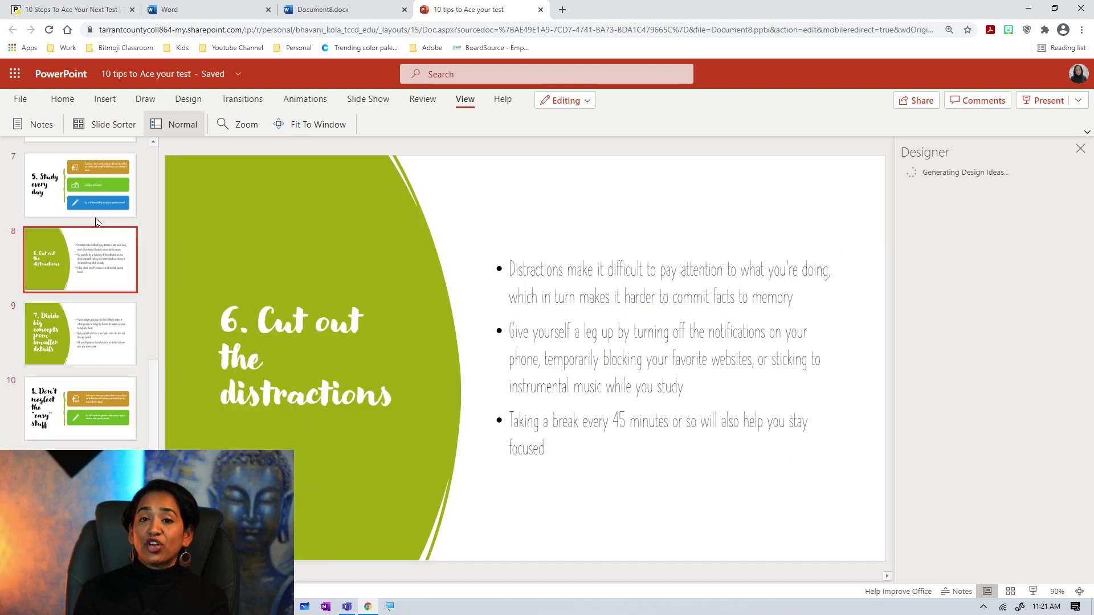
left_click(104, 197)
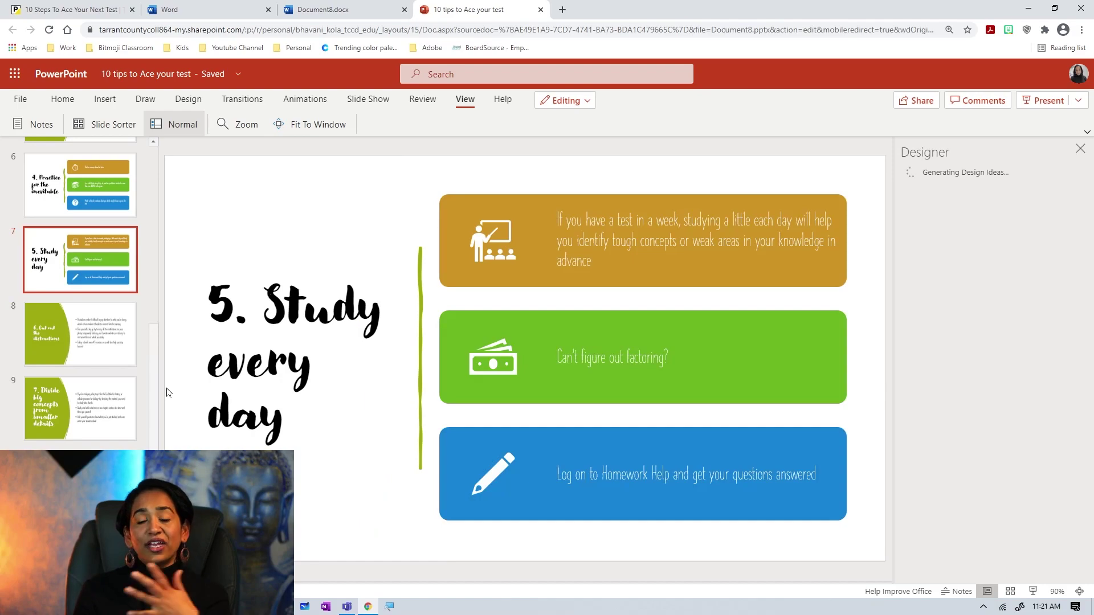
Compare the deck against the Word article, then view all slides in Slide Sorter
left_click(315, 12)
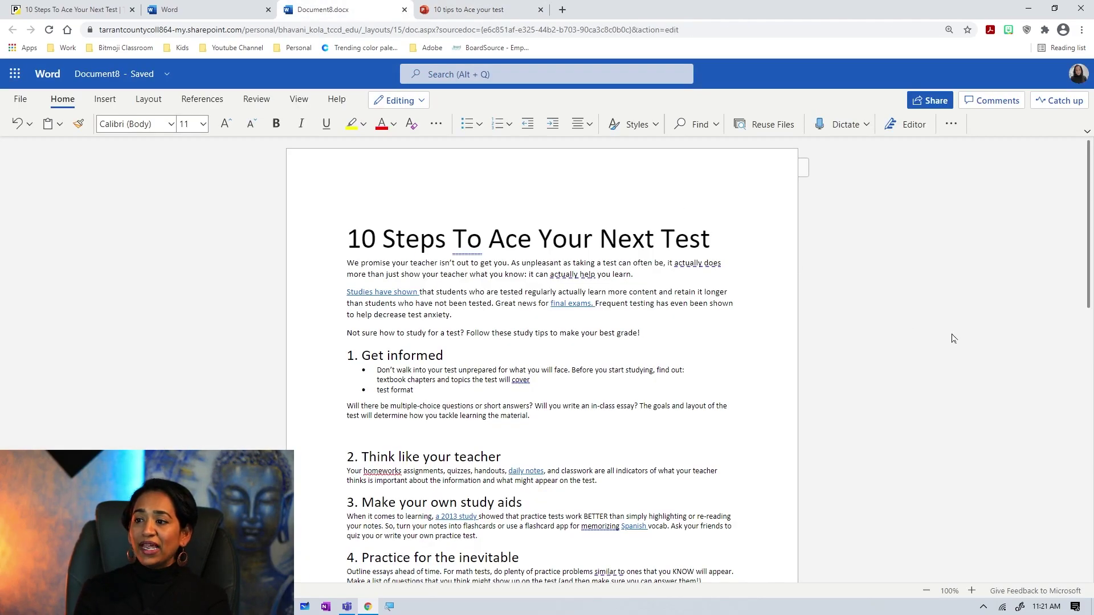
left_click(461, 11)
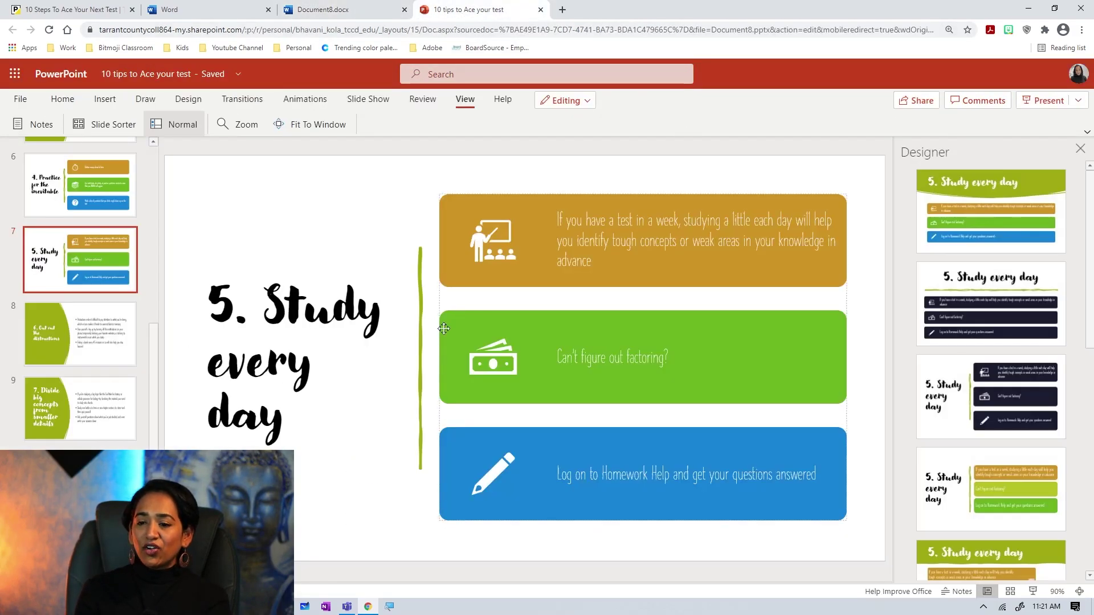
left_click(108, 124)
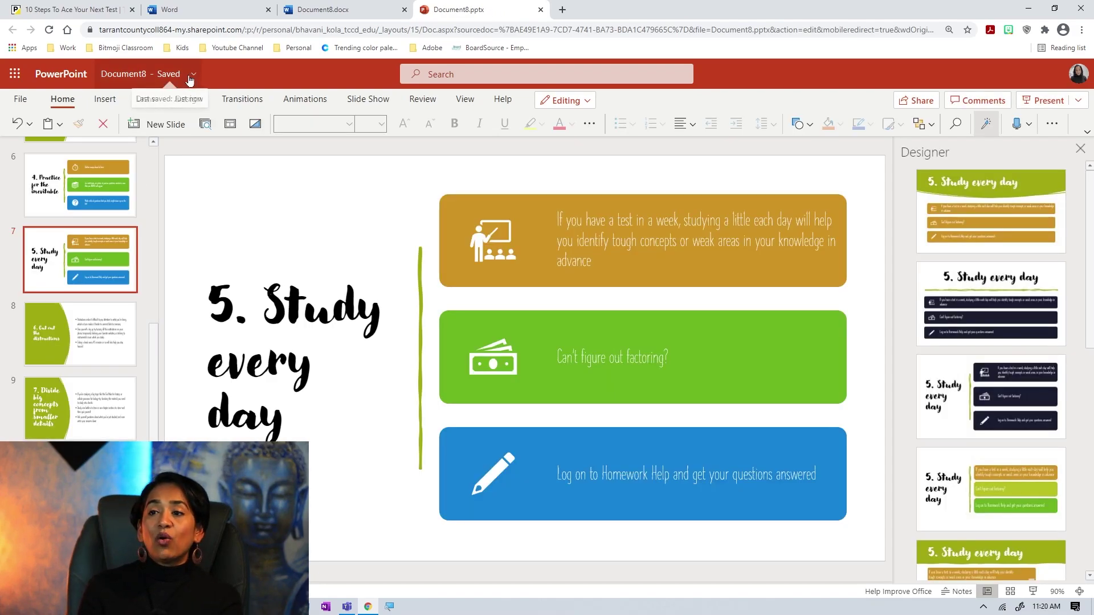
Rename the deck from the title bar to '10 tips to Ace your test'
left_click(188, 77)
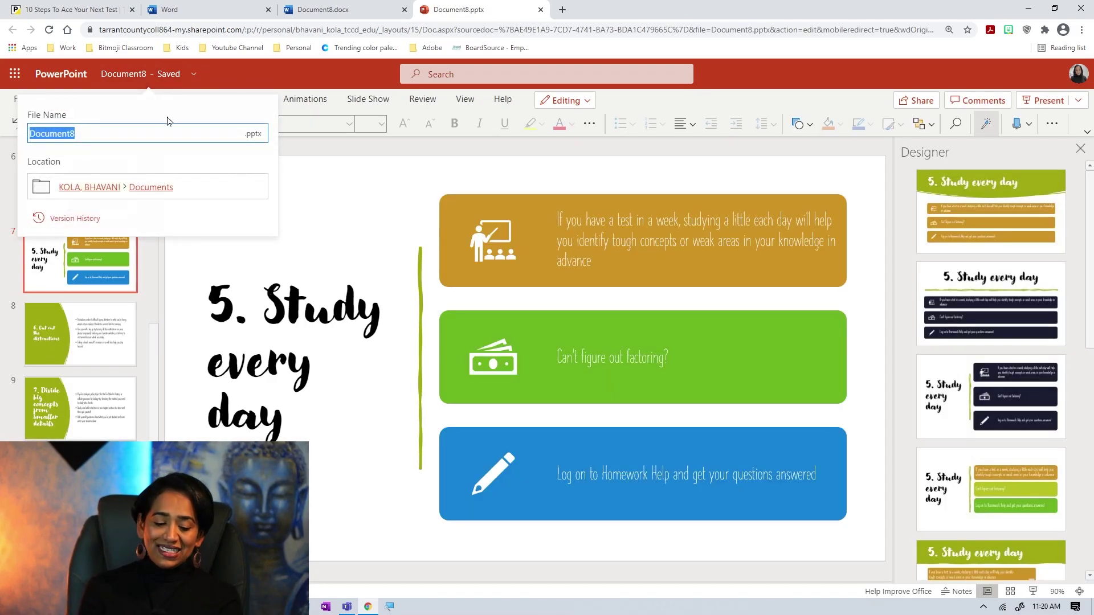
type("10 tips to Ace your tes")
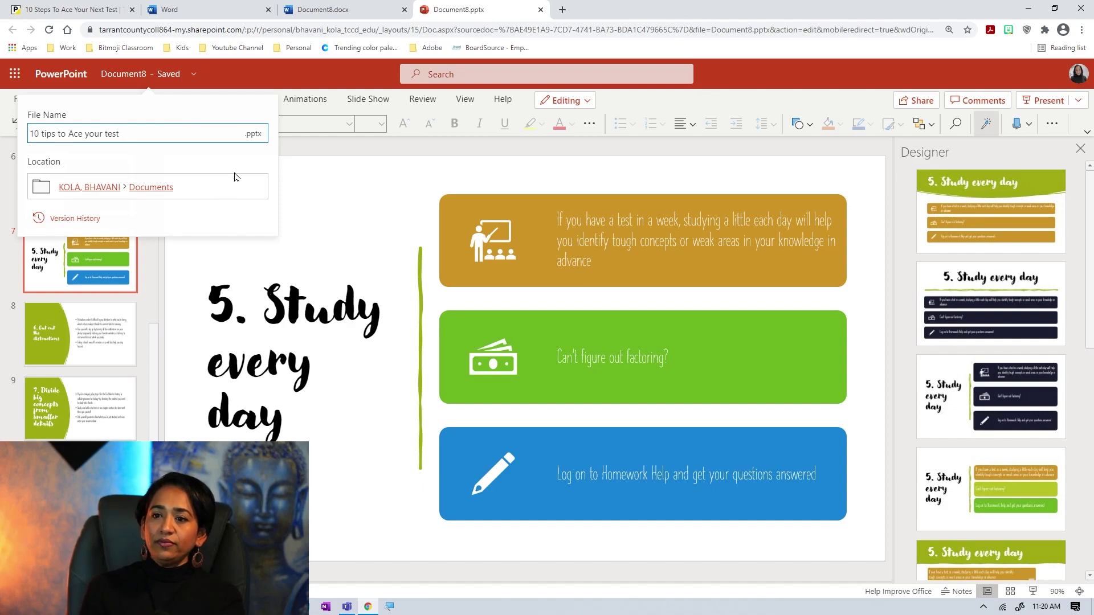
key("Return")
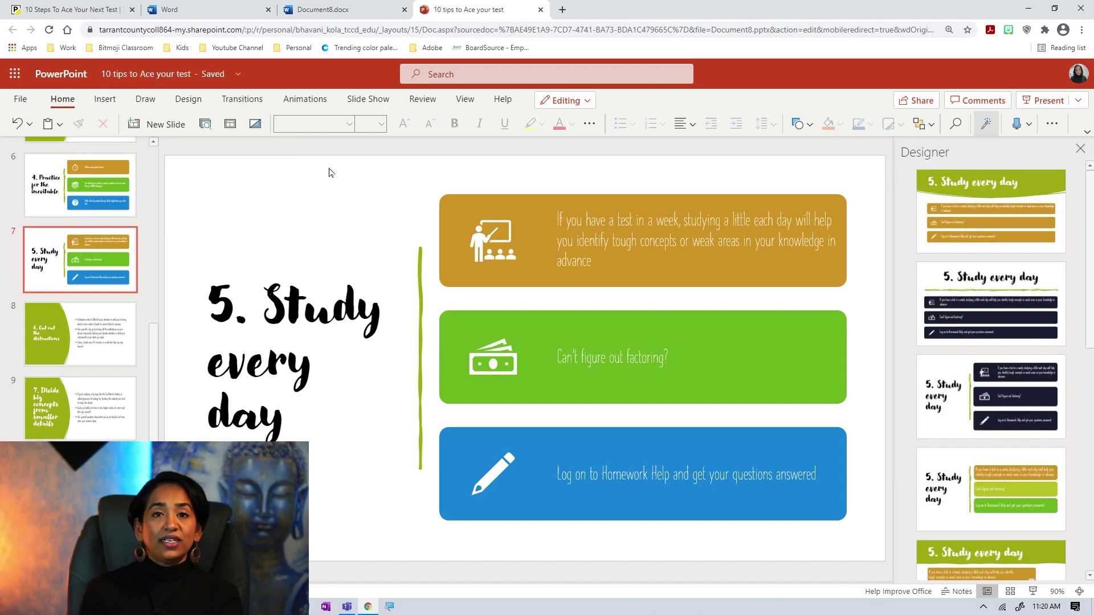